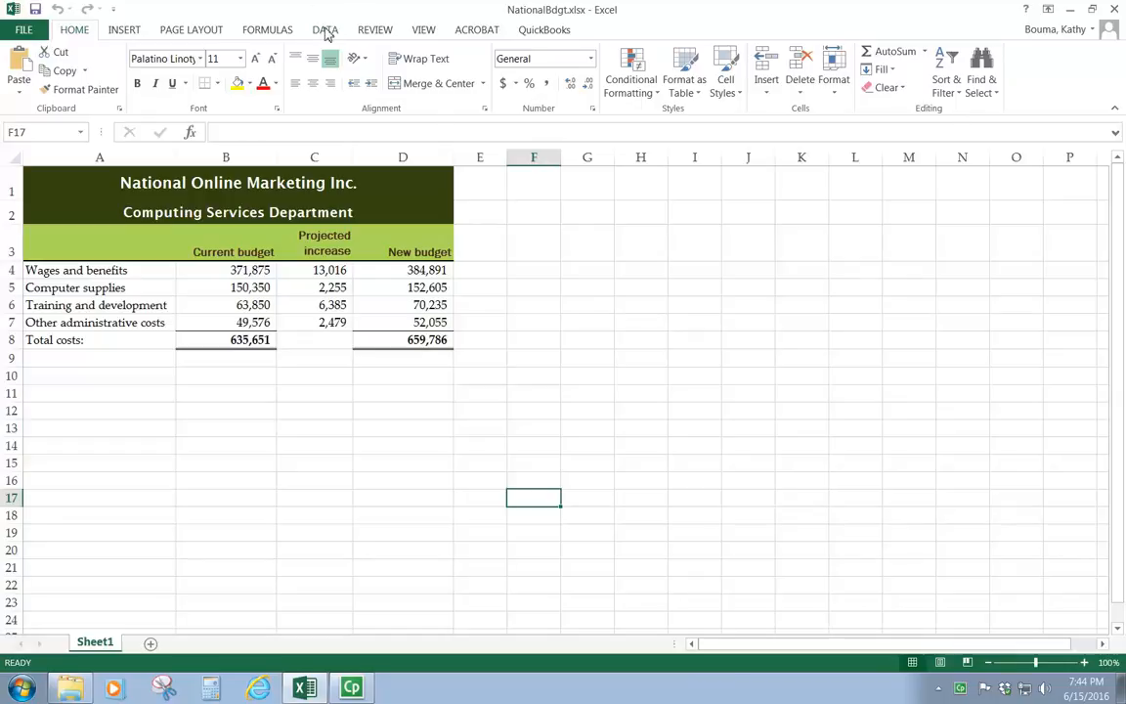
{"action": "left_click", "coordinate": [322, 32]}
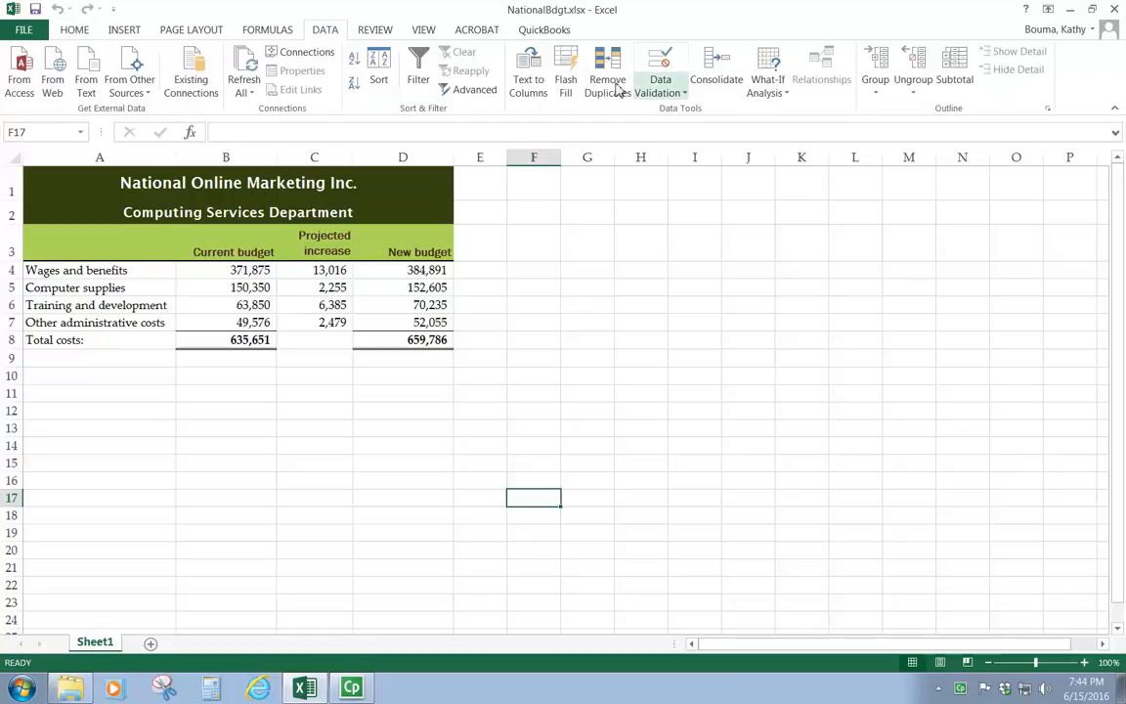
{"action": "left_click", "coordinate": [773, 86]}
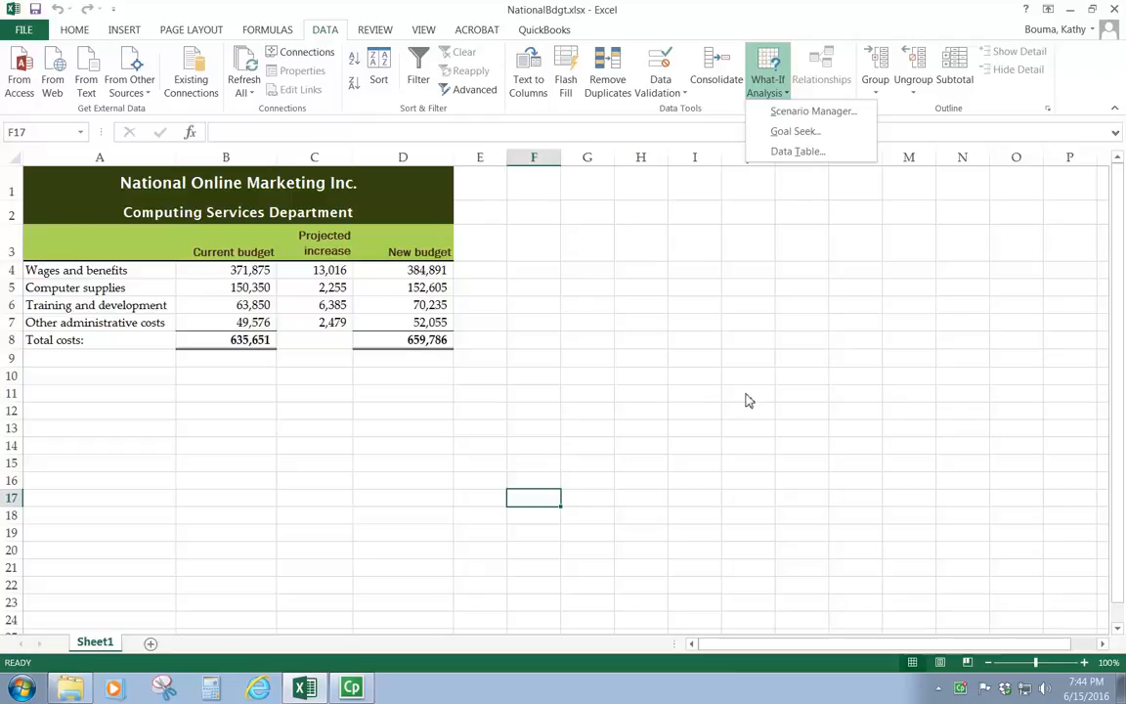
{"action": "left_click", "coordinate": [704, 408]}
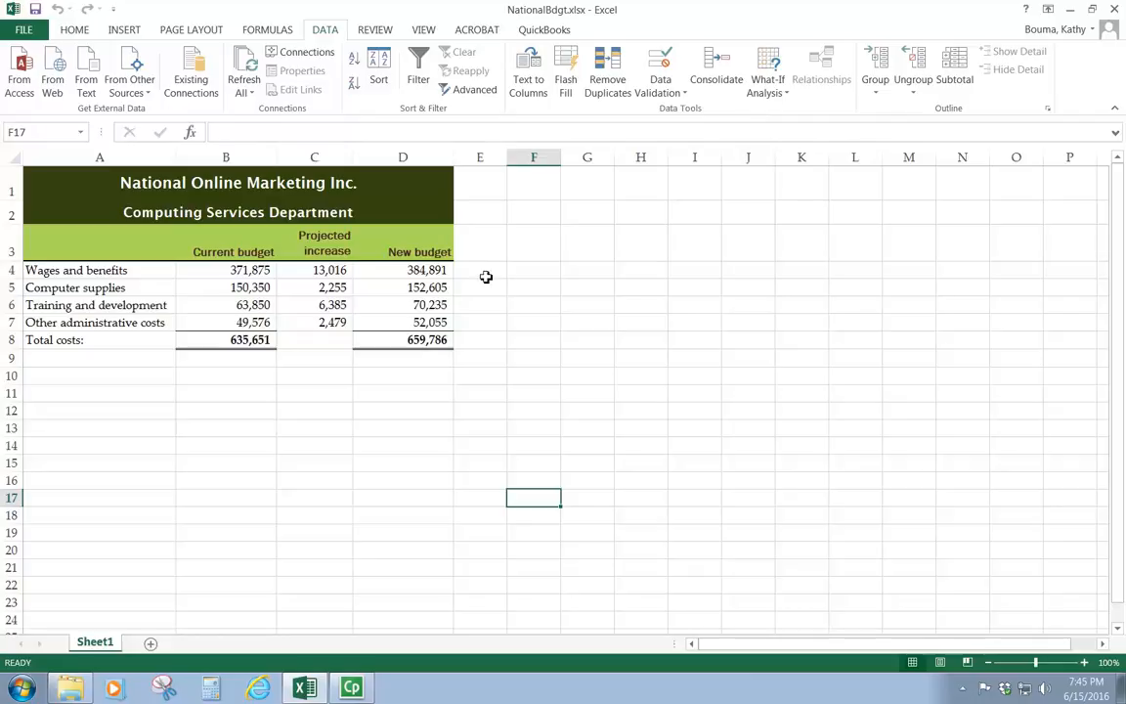
{"action": "left_click", "coordinate": [769, 80]}
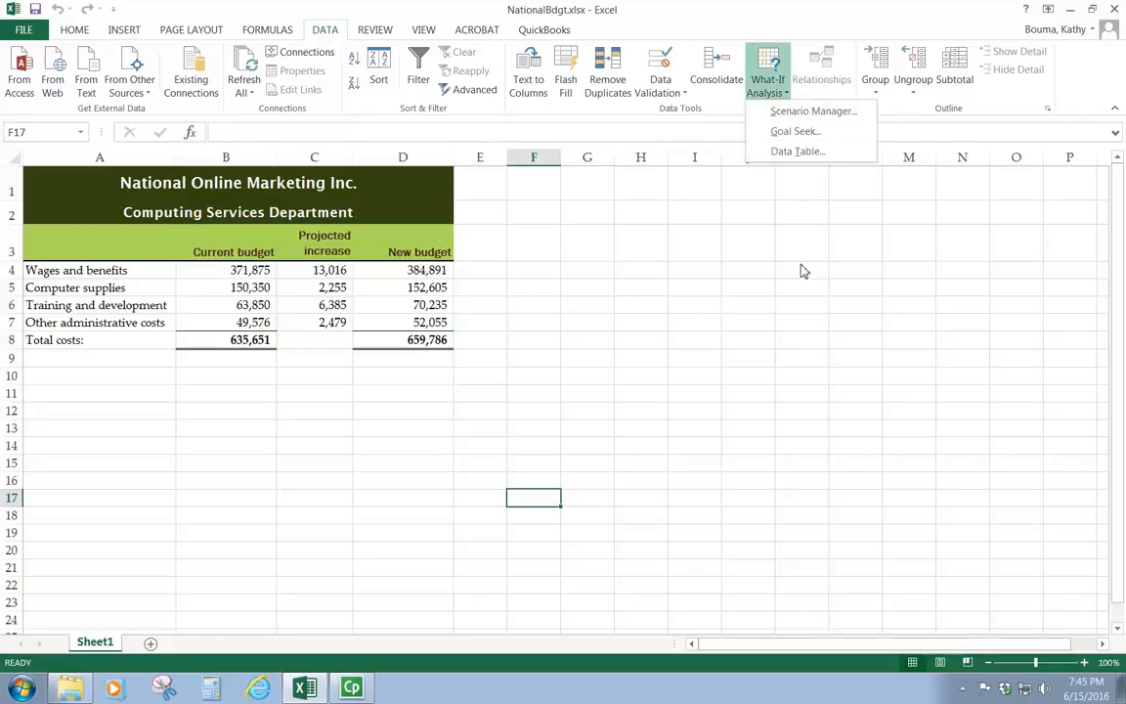
{"action": "left_click", "coordinate": [795, 191]}
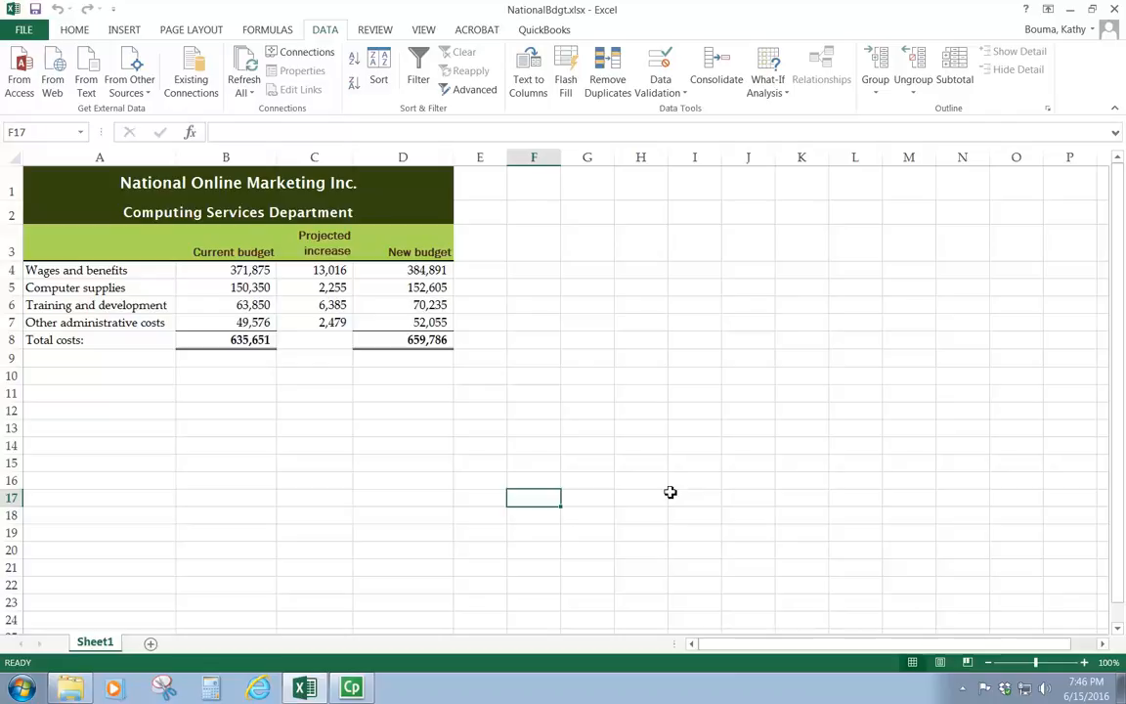
Go to each named cell in turn: SuppliesInc, TotalNewCosts, AdminIncrease, TrainingInc and WageInc
{"action": "left_click", "coordinate": [81, 132]}
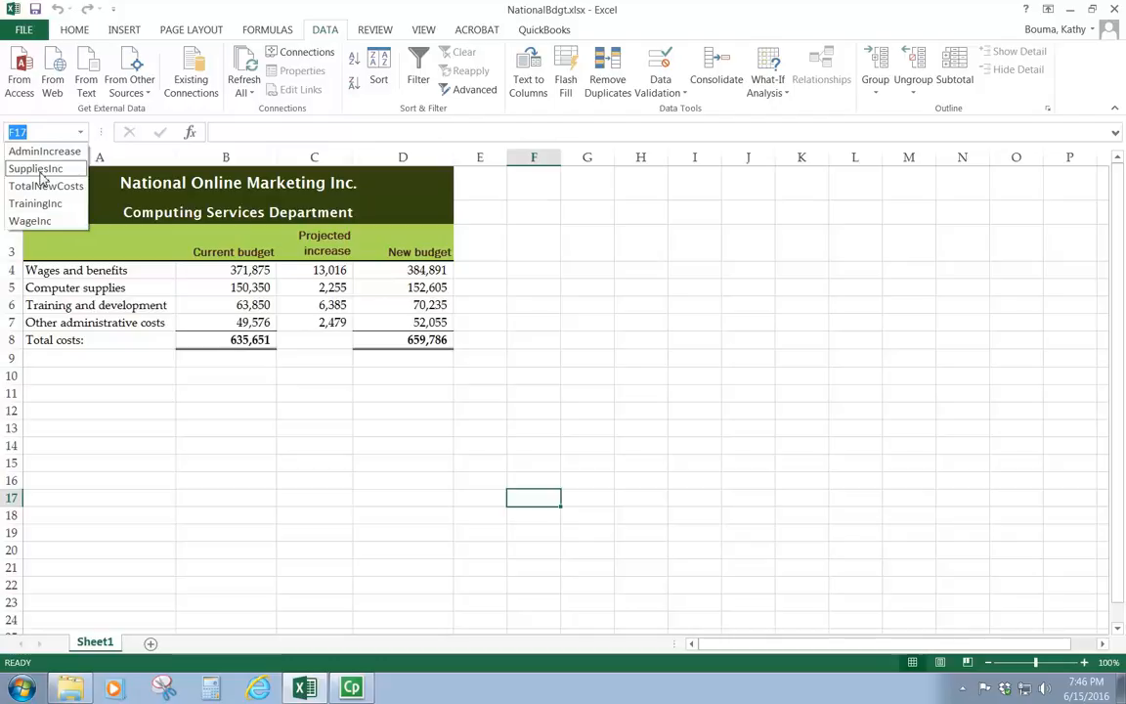
{"action": "left_click", "coordinate": [40, 169]}
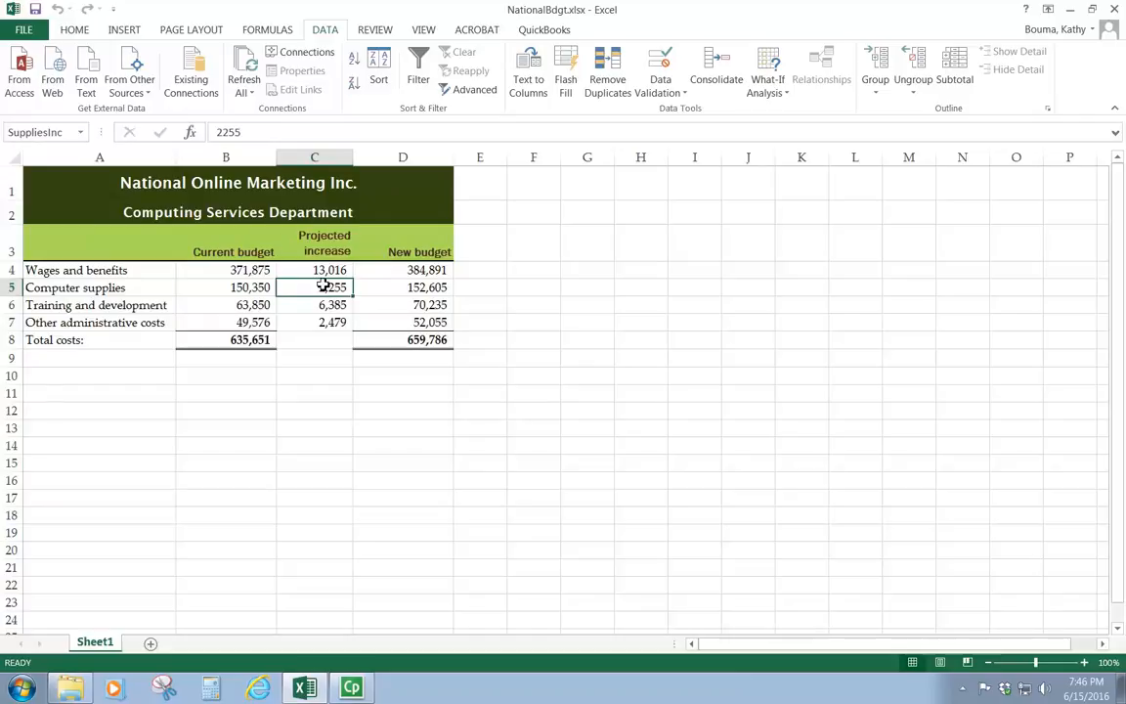
{"action": "left_click", "coordinate": [80, 134]}
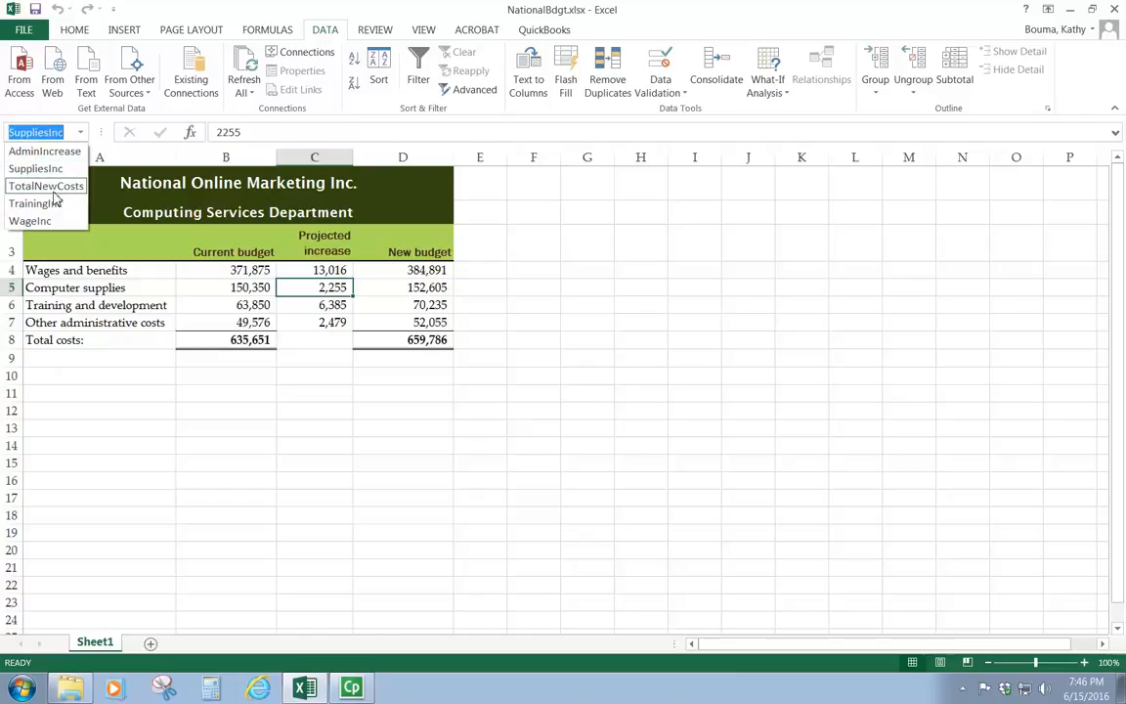
{"action": "left_click", "coordinate": [52, 189]}
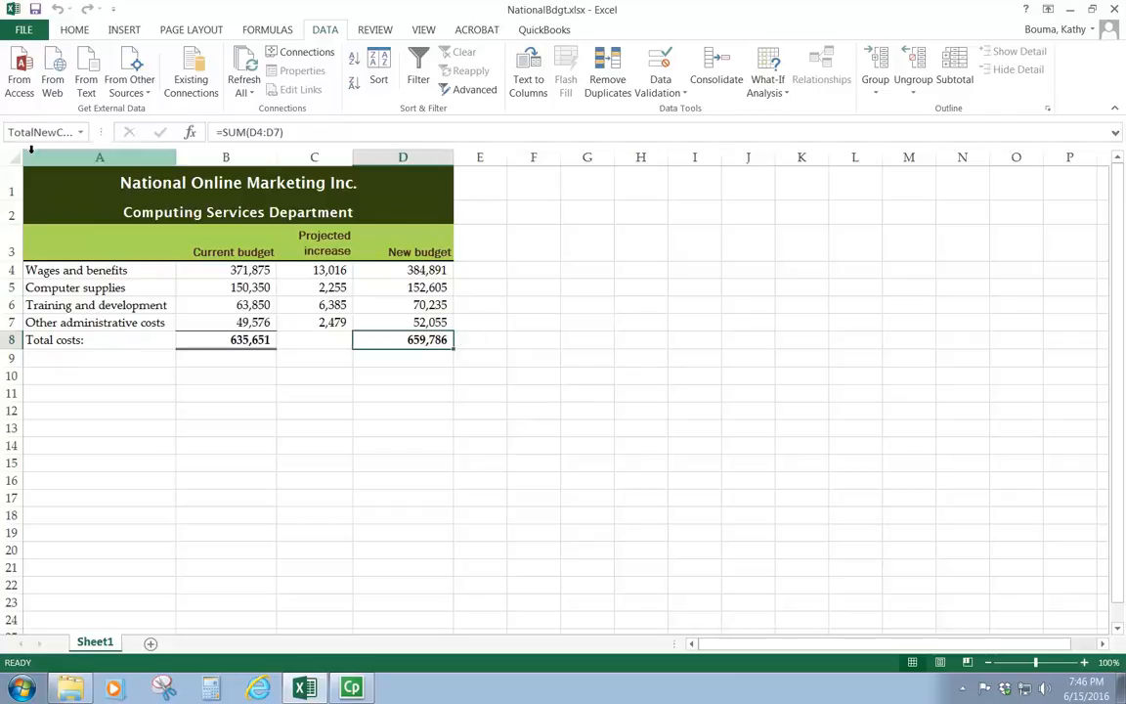
{"action": "left_click", "coordinate": [82, 132]}
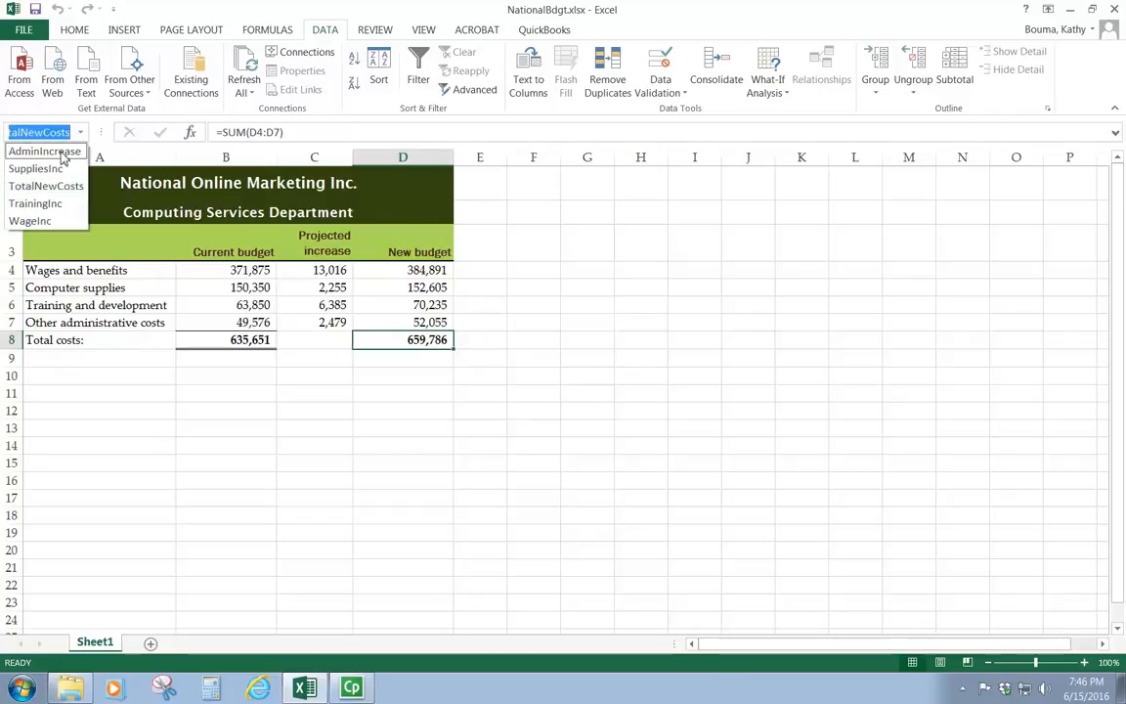
{"action": "left_click", "coordinate": [59, 147]}
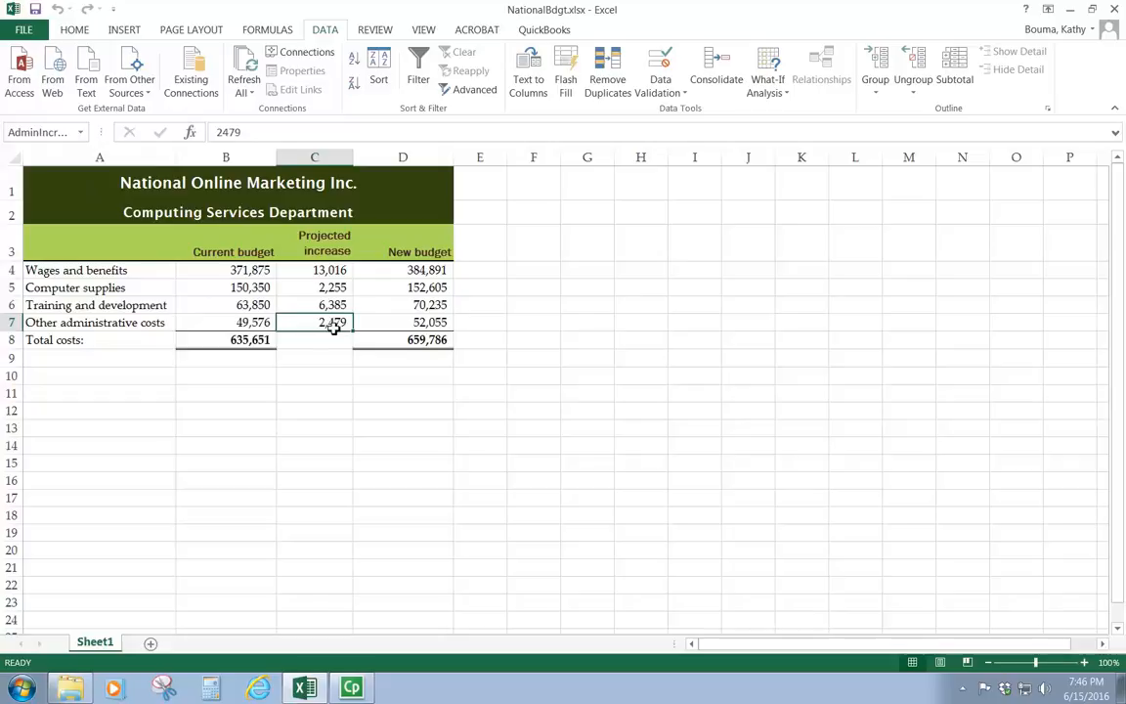
{"action": "left_click", "coordinate": [81, 131]}
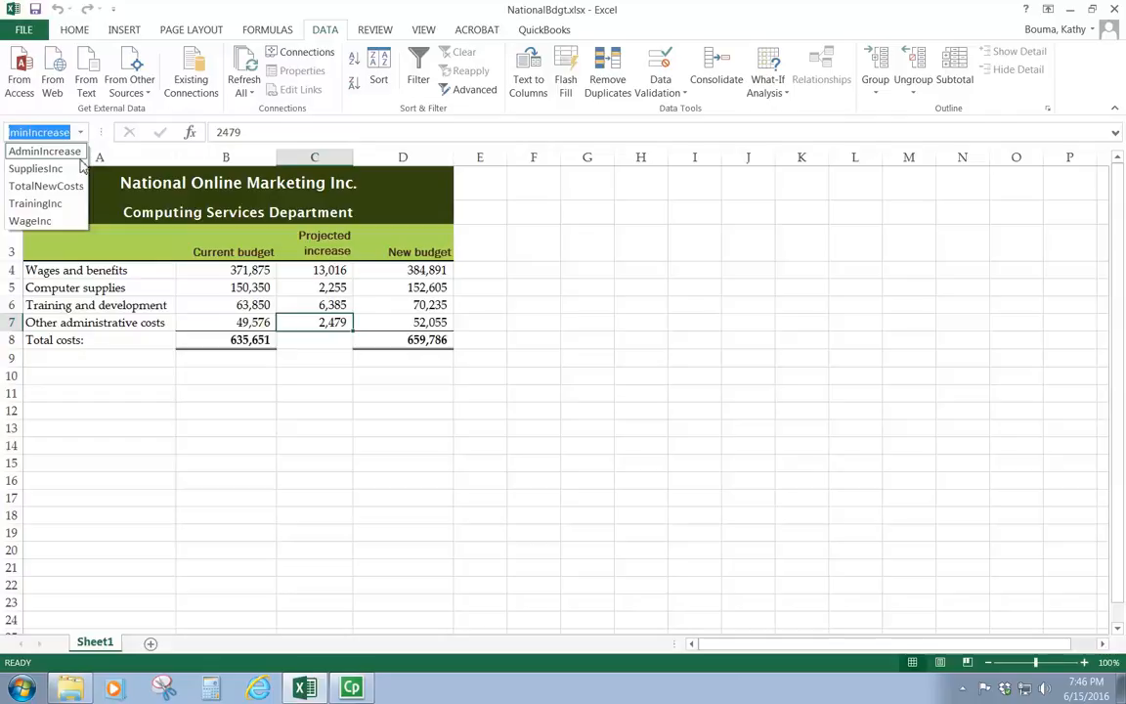
{"action": "left_click", "coordinate": [45, 204]}
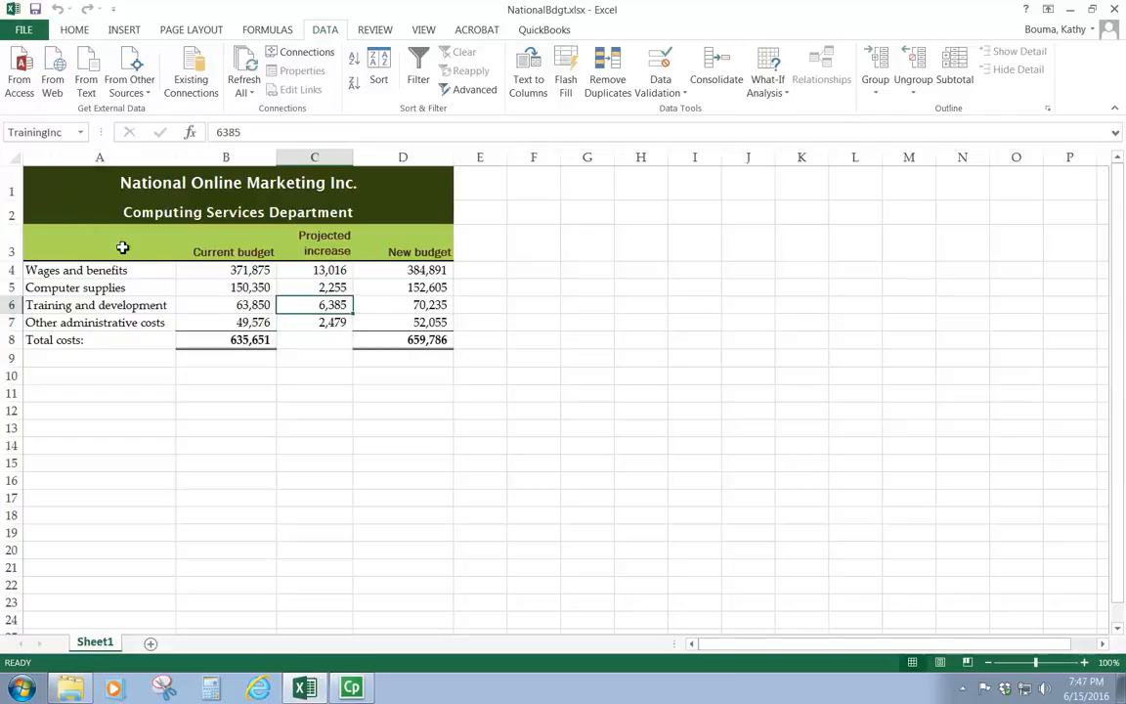
{"action": "left_click", "coordinate": [82, 132]}
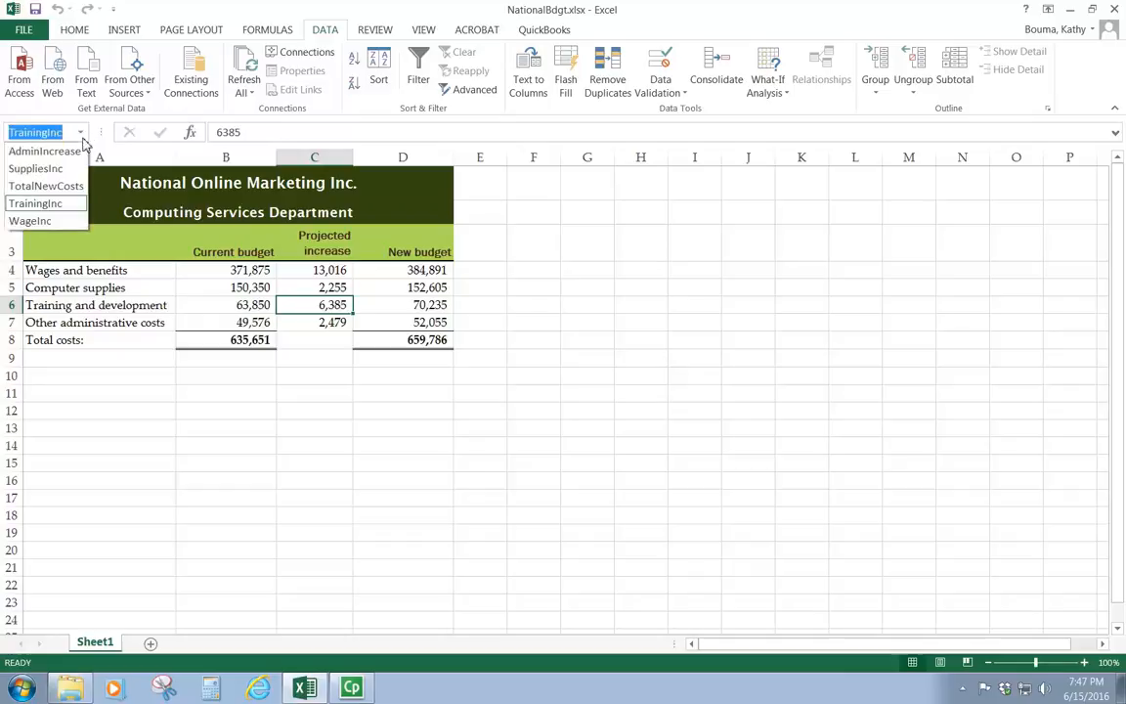
{"action": "left_click", "coordinate": [30, 221]}
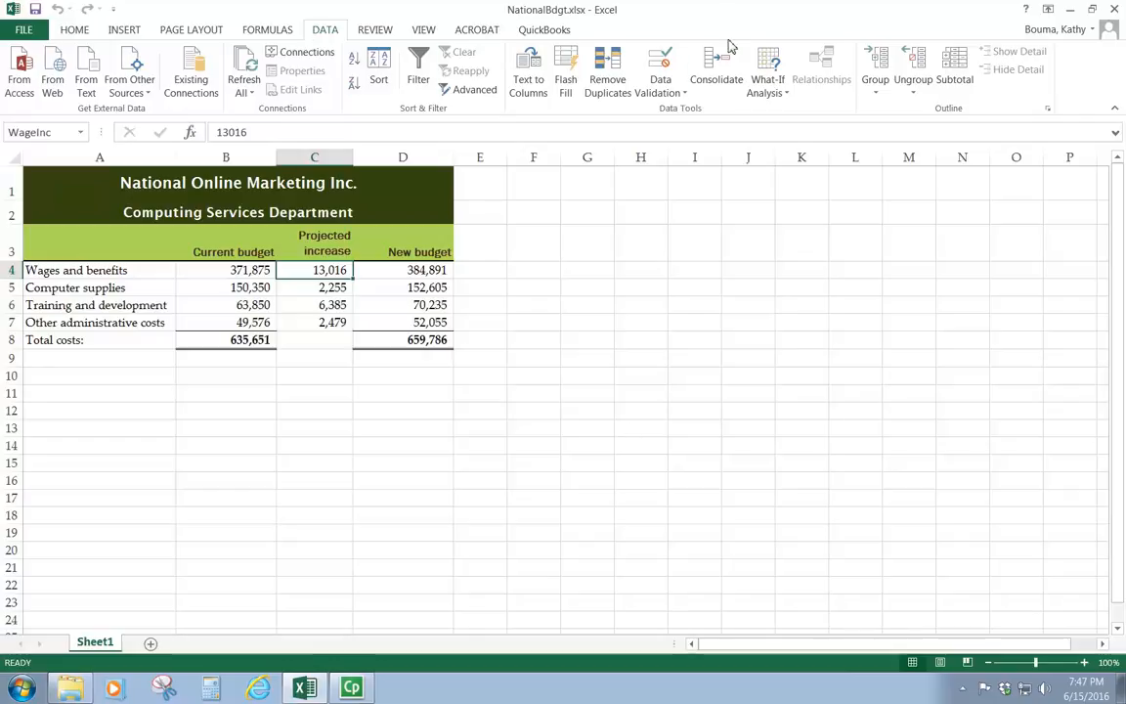
Add a scenario named LowInflation in the Scenario Manager, with C4:C7 as its changing cells
{"action": "left_click", "coordinate": [761, 78]}
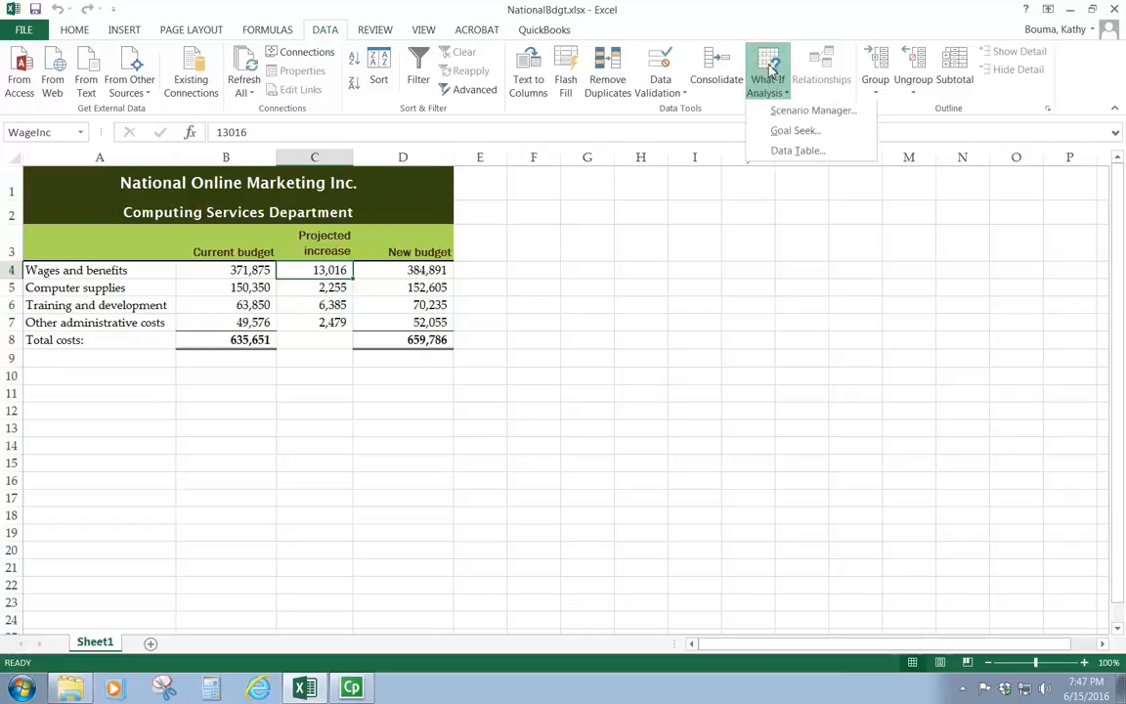
{"action": "left_click", "coordinate": [798, 111]}
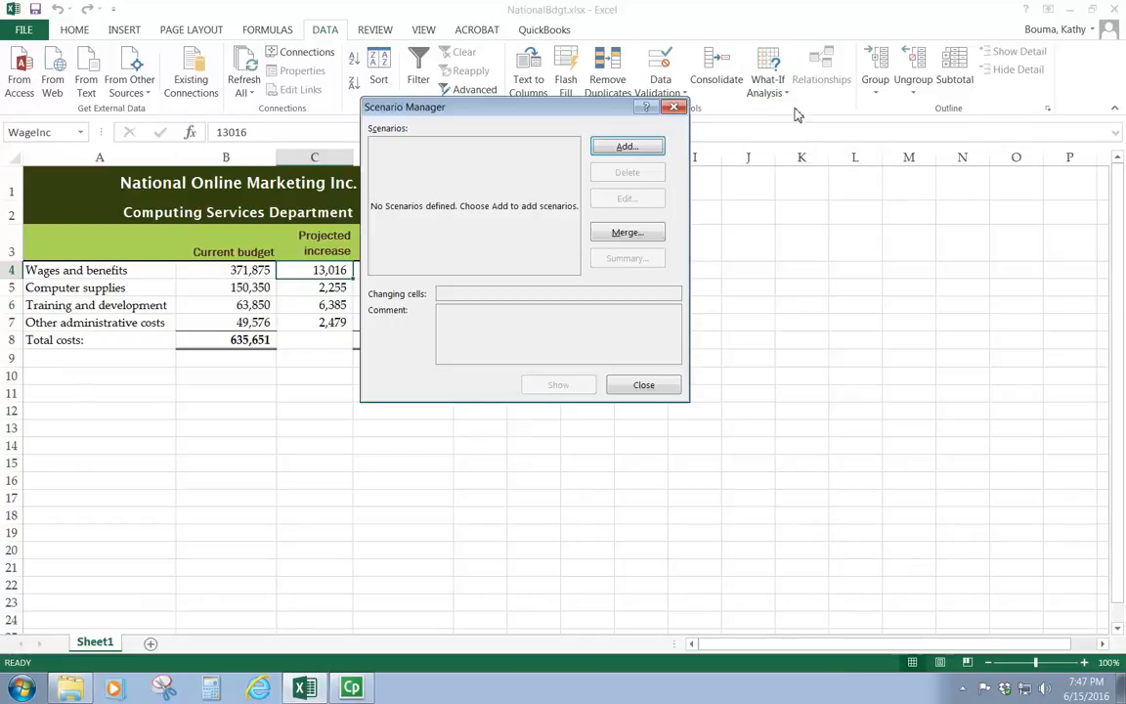
{"action": "left_click_drag", "start_coordinate": [554, 114], "coordinate": [704, 192]}
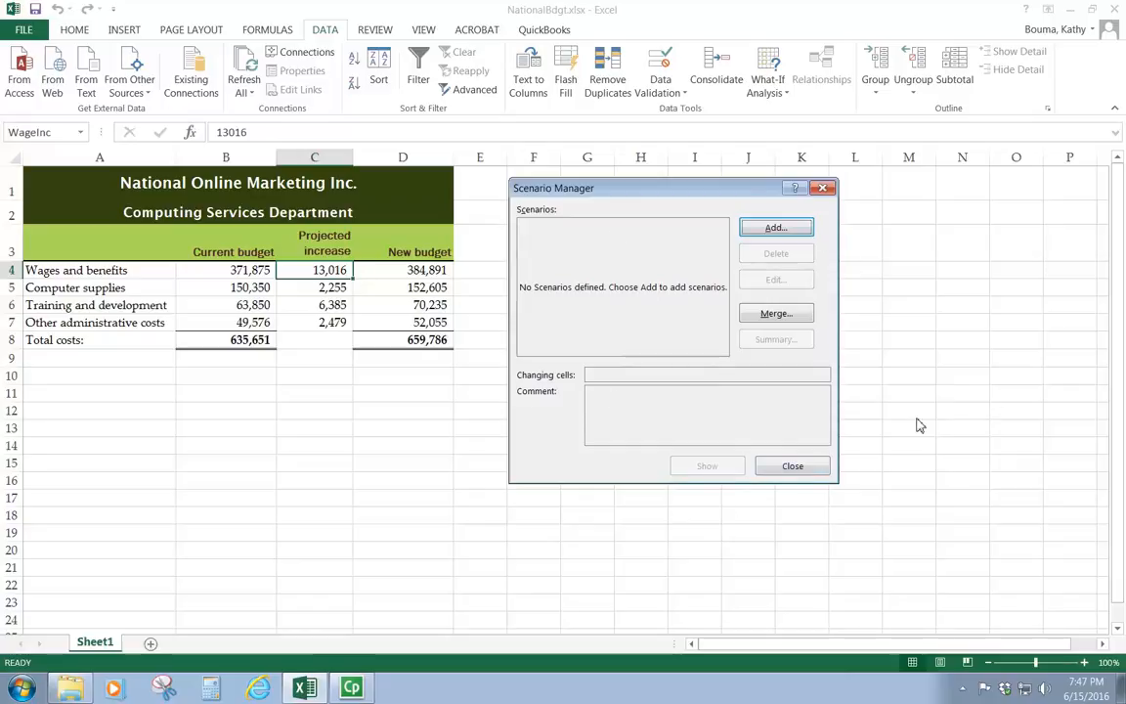
{"action": "left_click", "coordinate": [774, 228]}
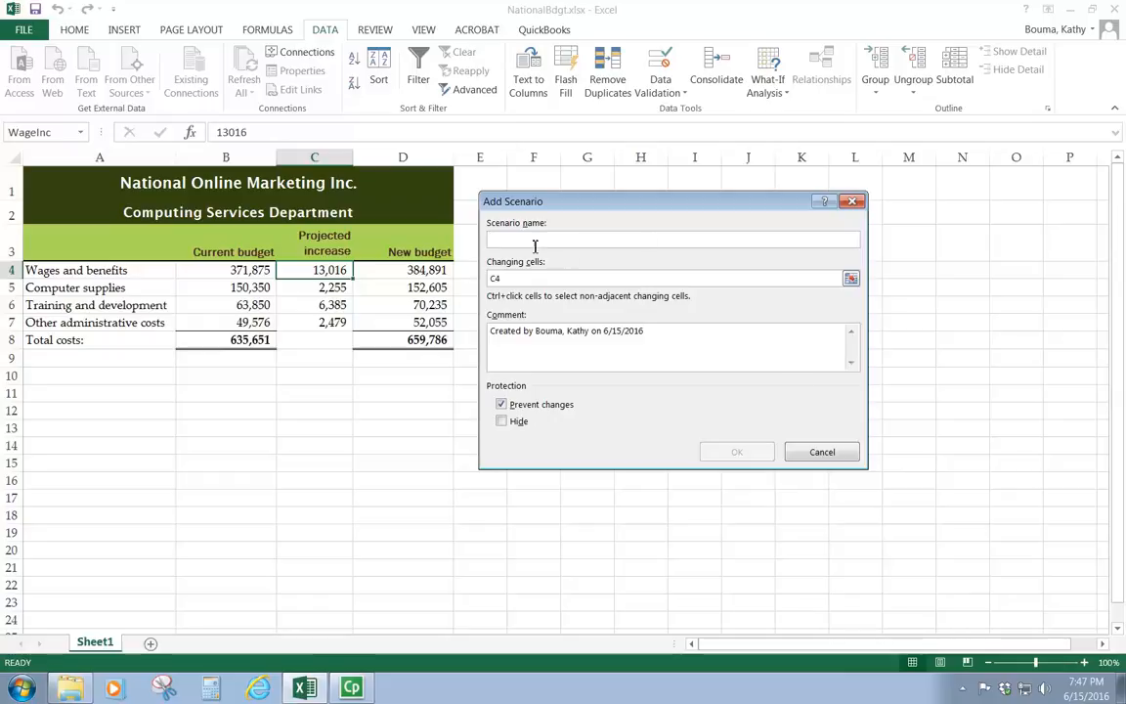
{"action": "type", "text": "Lo"}
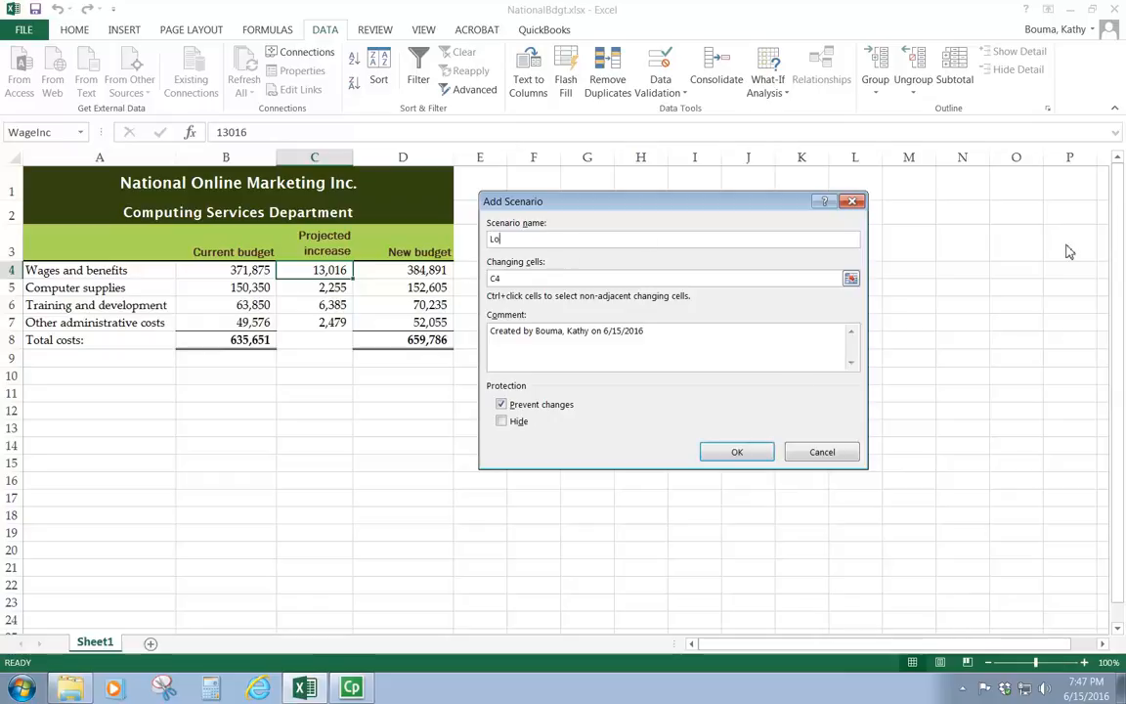
{"action": "type", "text": "wInflation"}
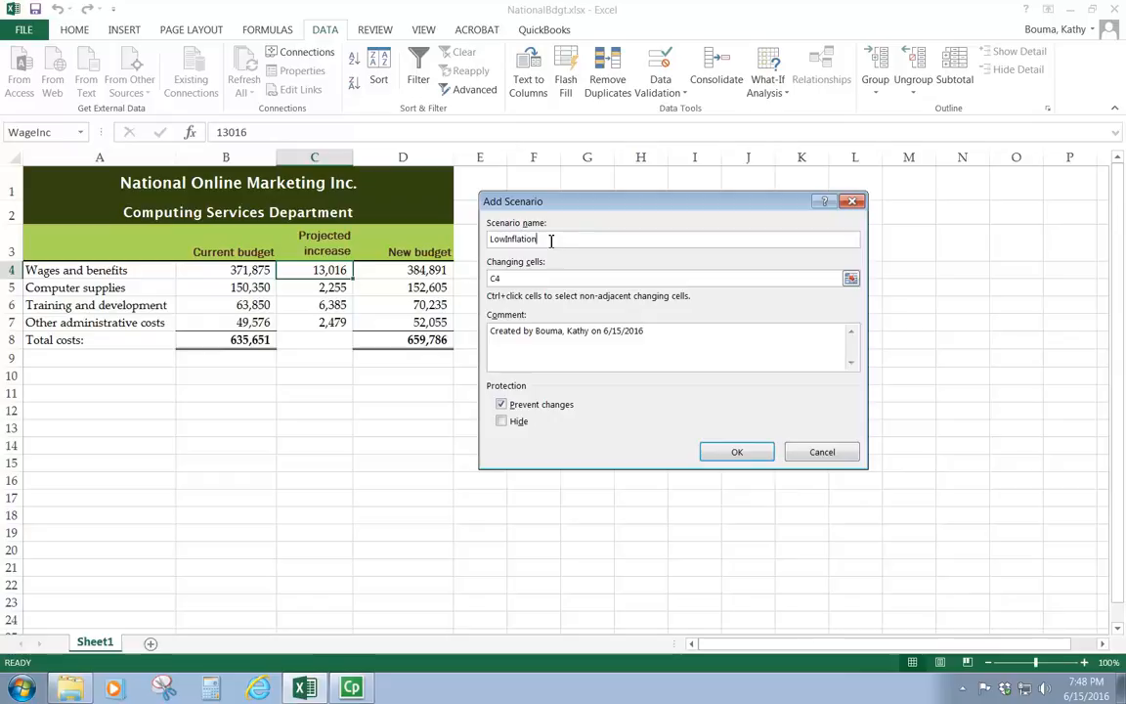
{"action": "left_click", "coordinate": [517, 278]}
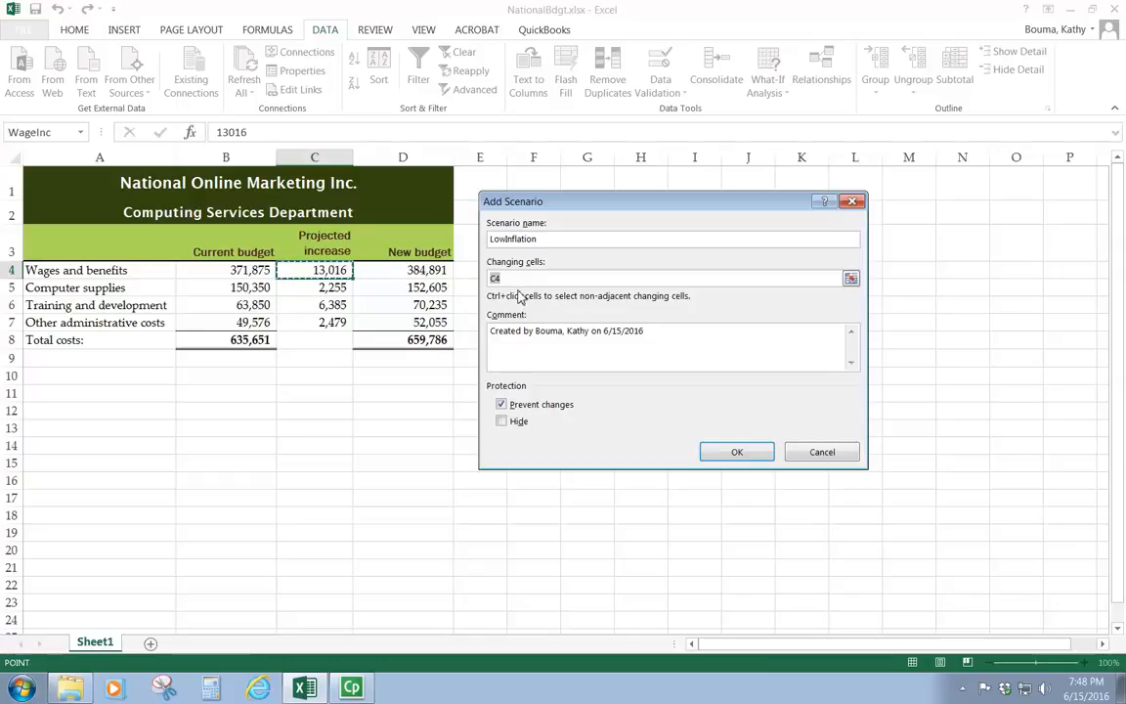
{"action": "left_click", "coordinate": [515, 281]}
{"action": "type", "text": ":c7"}
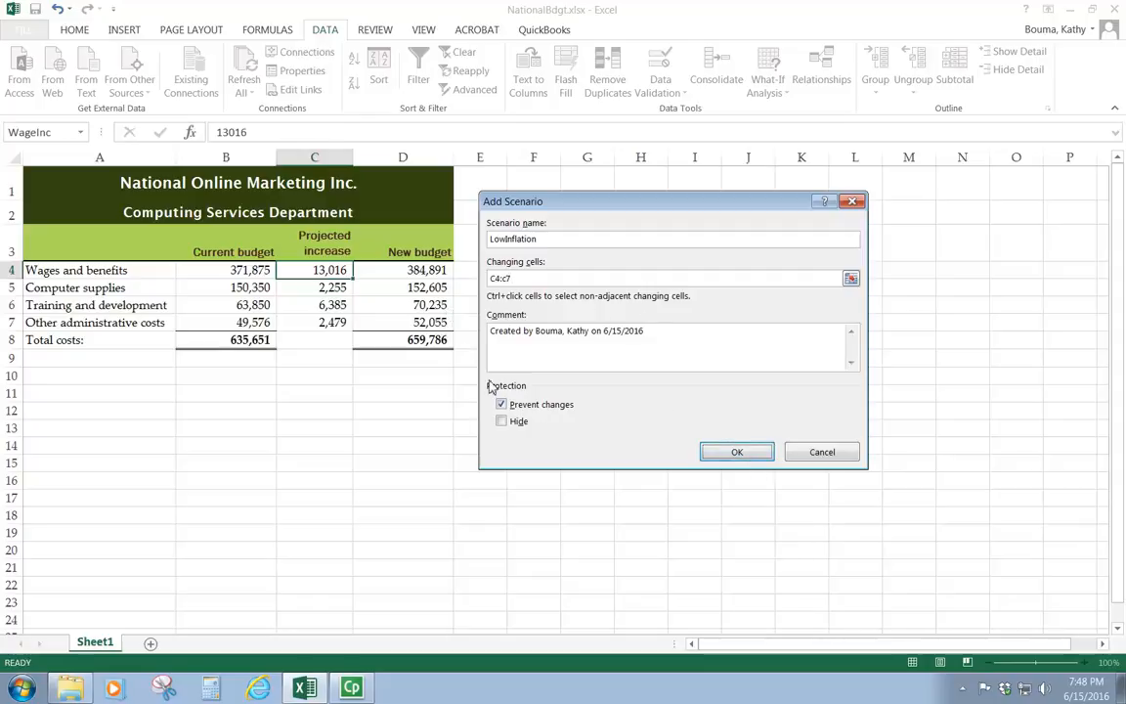
{"action": "left_click", "coordinate": [736, 452]}
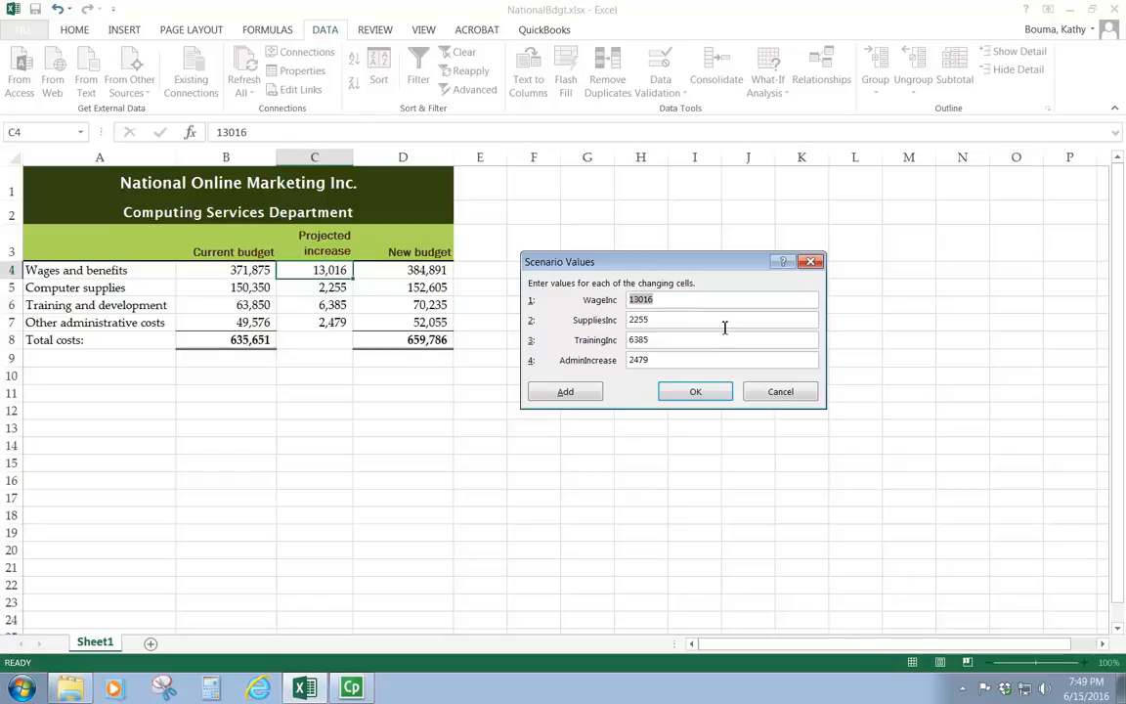
Set the LowInflation values to WageInc 12010, SuppliesInc 2150, TrainingInc 5276 and AdminIncrease 1998
{"action": "type", "text": "12010"}
{"action": "key", "text": "Tab"}
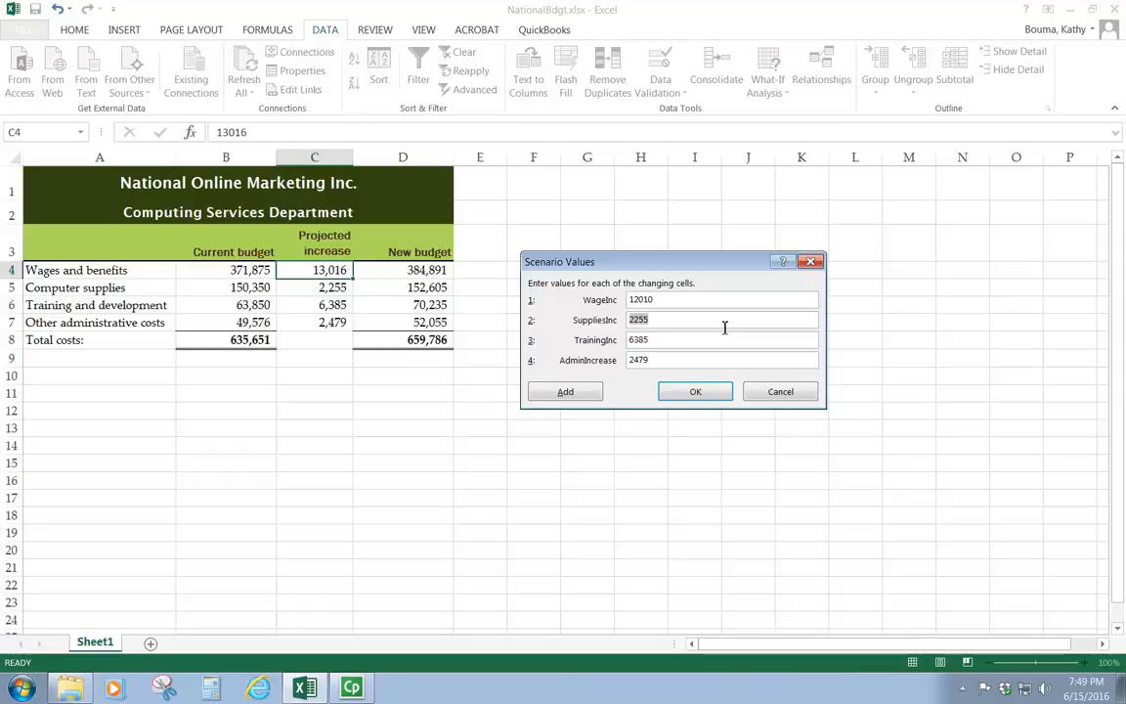
{"action": "type", "text": "2"}
{"action": "key", "text": "Tab"}
{"action": "type", "text": "527"}
{"action": "key", "text": "Tab"}
{"action": "type", "text": "1"}
{"action": "left_click", "coordinate": [695, 393]}
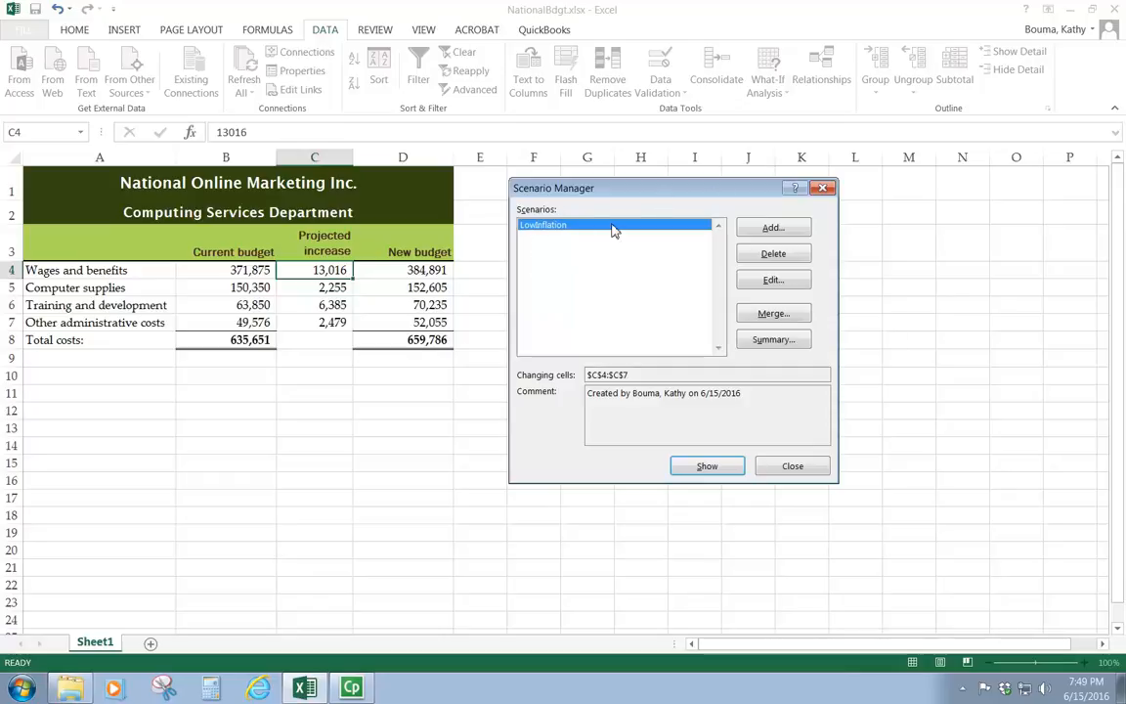
Review the LowInflation scenario's changing cells and stored values without altering them
{"action": "left_click", "coordinate": [773, 281]}
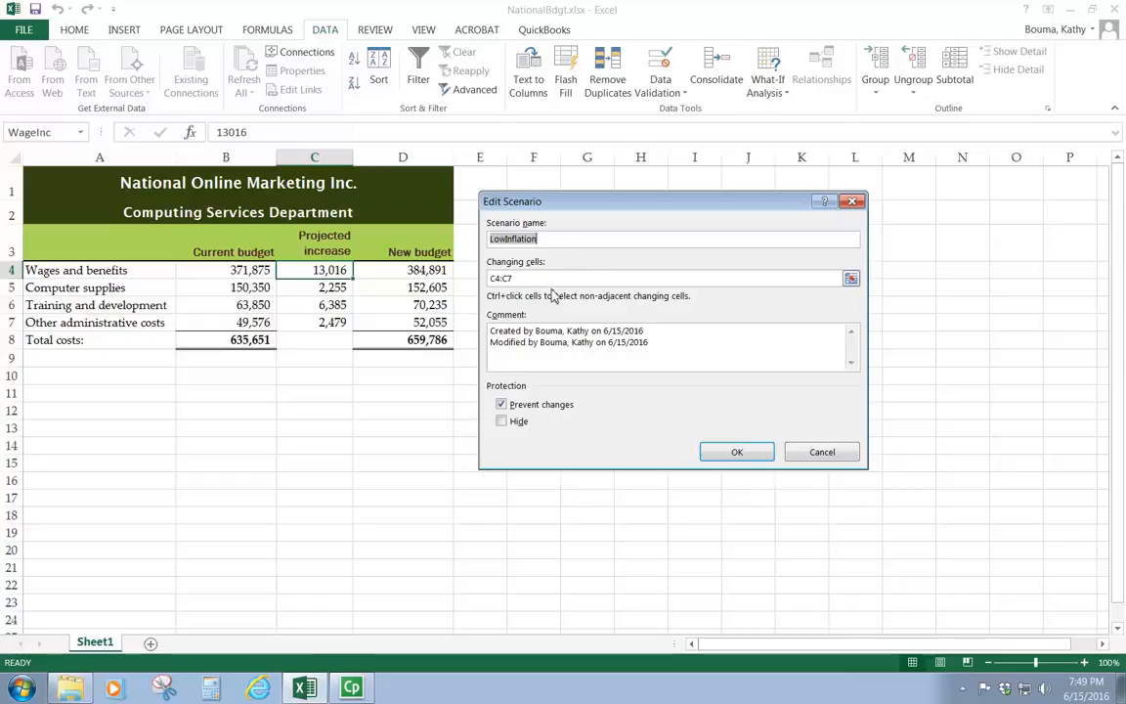
{"action": "left_click", "coordinate": [737, 452]}
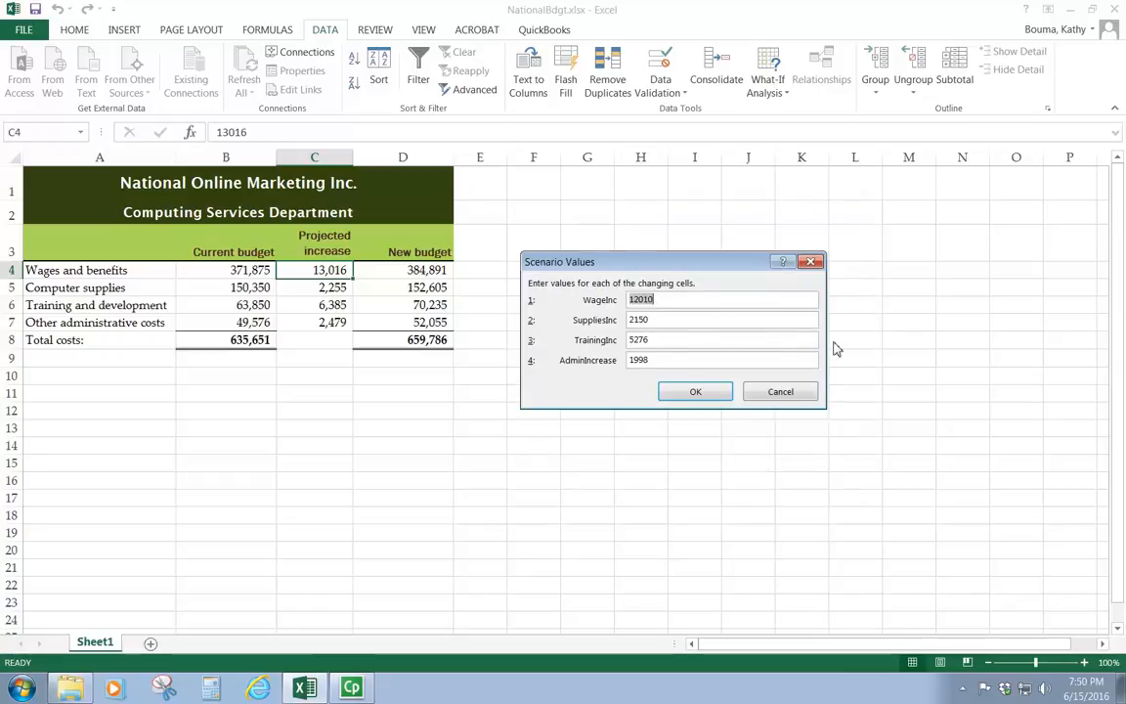
{"action": "left_click", "coordinate": [787, 395]}
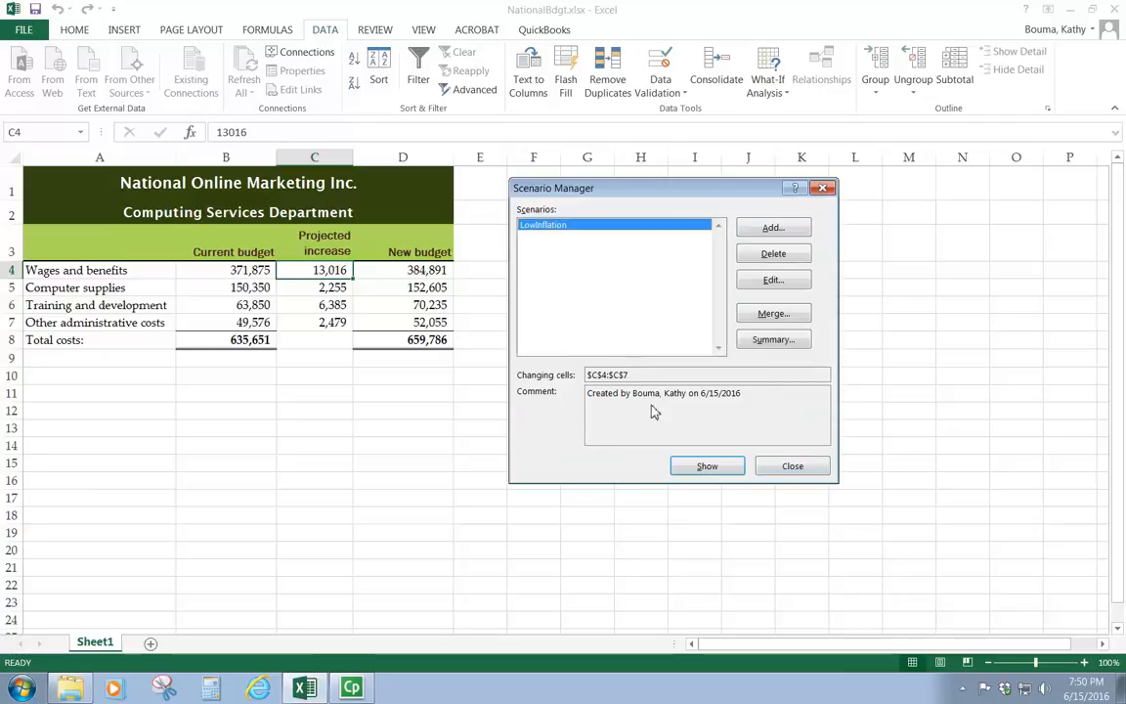
Add a second scenario named HighInflation that uses the changing cells C4:C7
{"action": "left_click", "coordinate": [772, 228]}
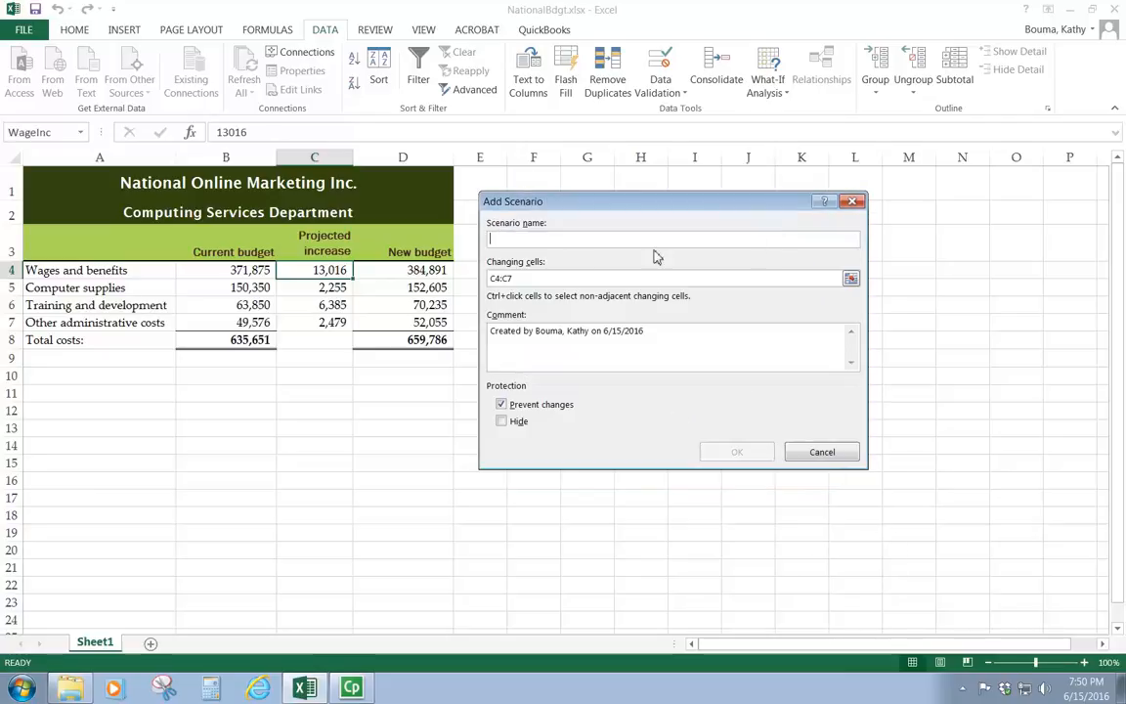
{"action": "type", "text": "HighInflation"}
{"action": "key", "text": "Tab"}
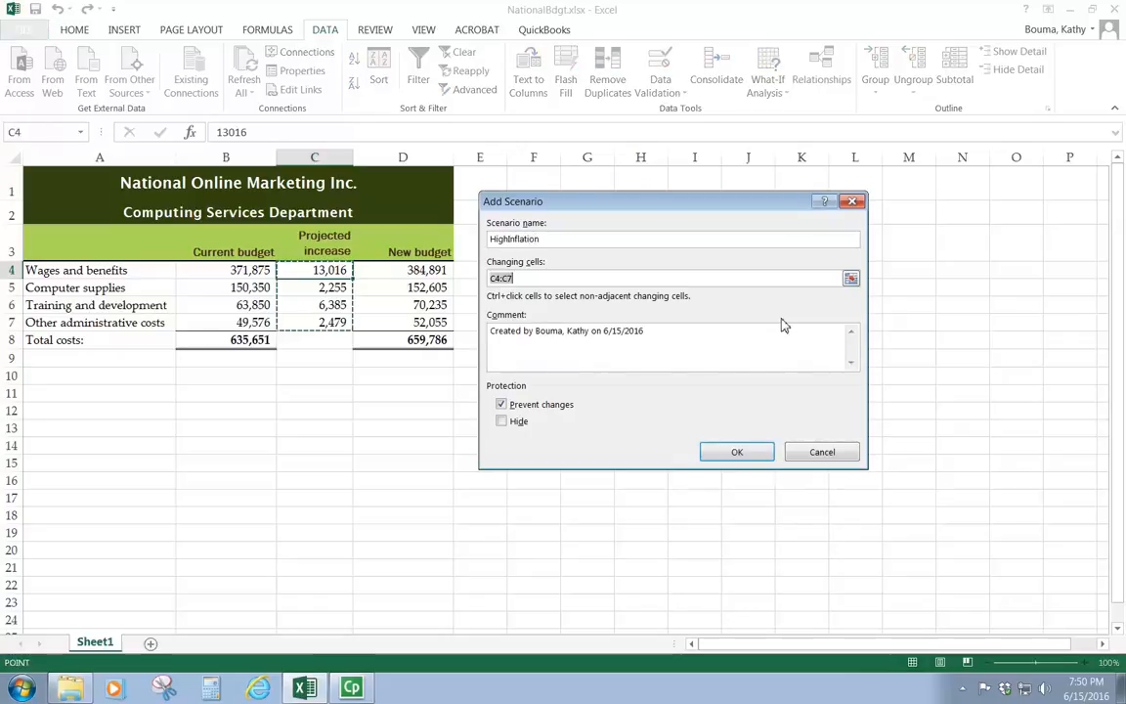
{"action": "left_click", "coordinate": [737, 451]}
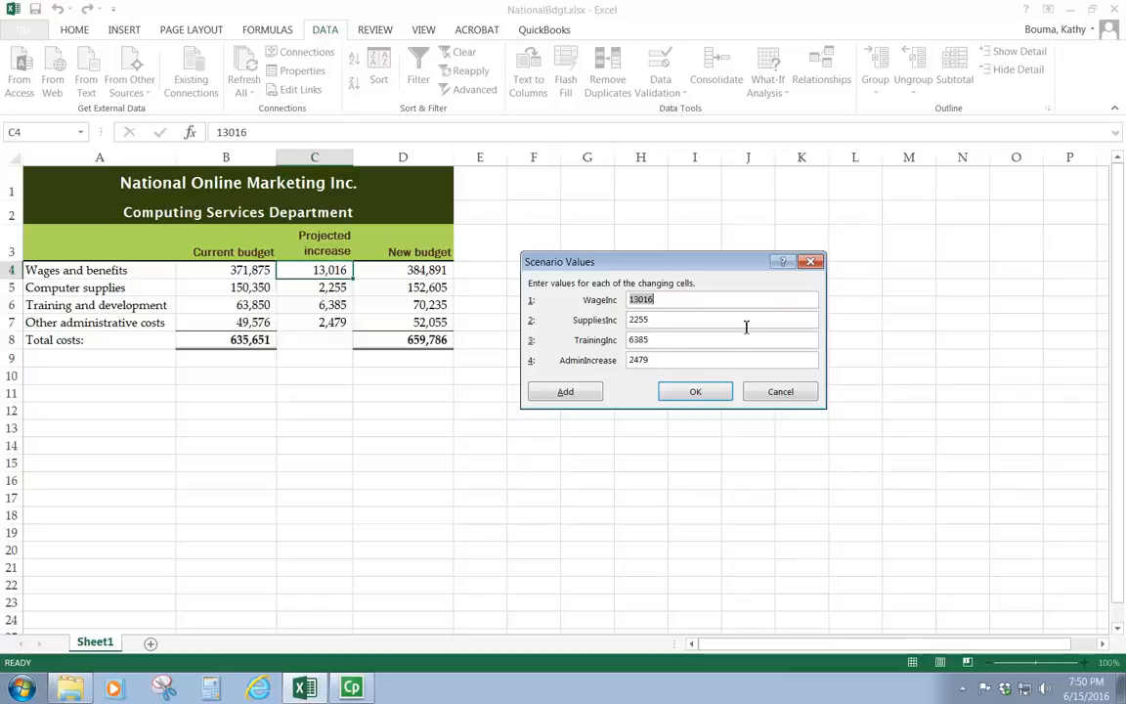
Set the HighInflation values to WageInc 15224, SuppliesInc 2765, TrainingInc 7236 and AdminIncrease 3195
{"action": "type", "text": "1522"}
{"action": "key", "text": "Tab"}
{"action": "type", "text": "2765"}
{"action": "key", "text": "Tab"}
{"action": "type", "text": "7"}
{"action": "key", "text": "Tab"}
{"action": "type", "text": "319"}
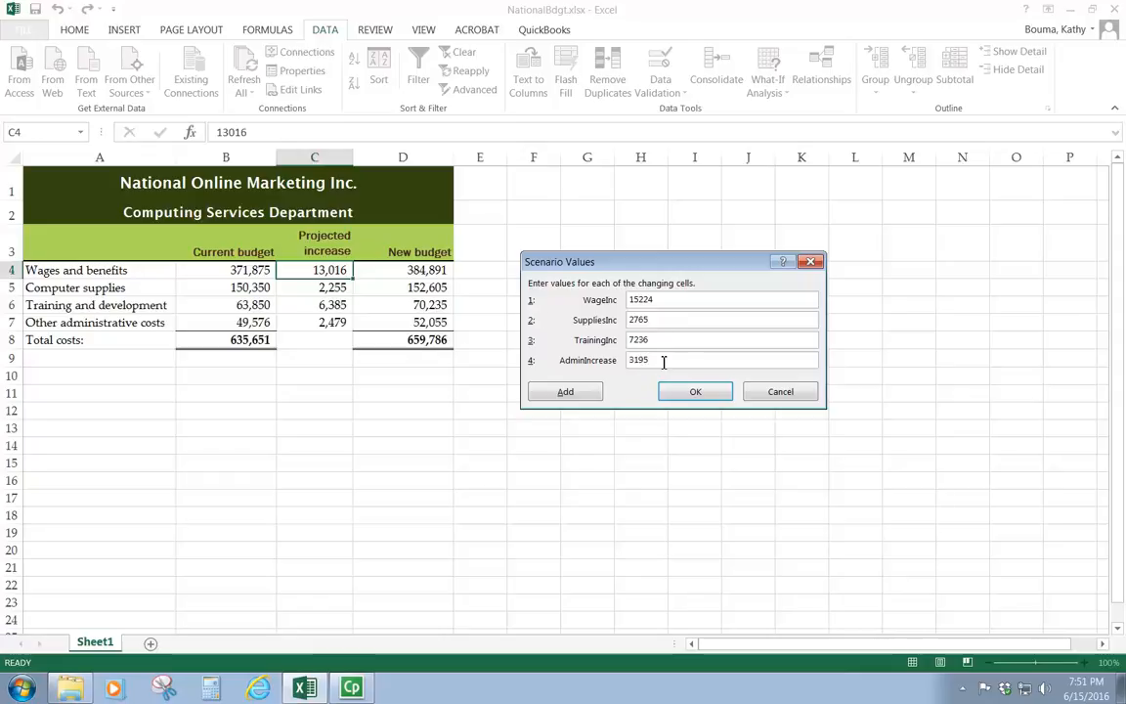
{"action": "left_click", "coordinate": [706, 394]}
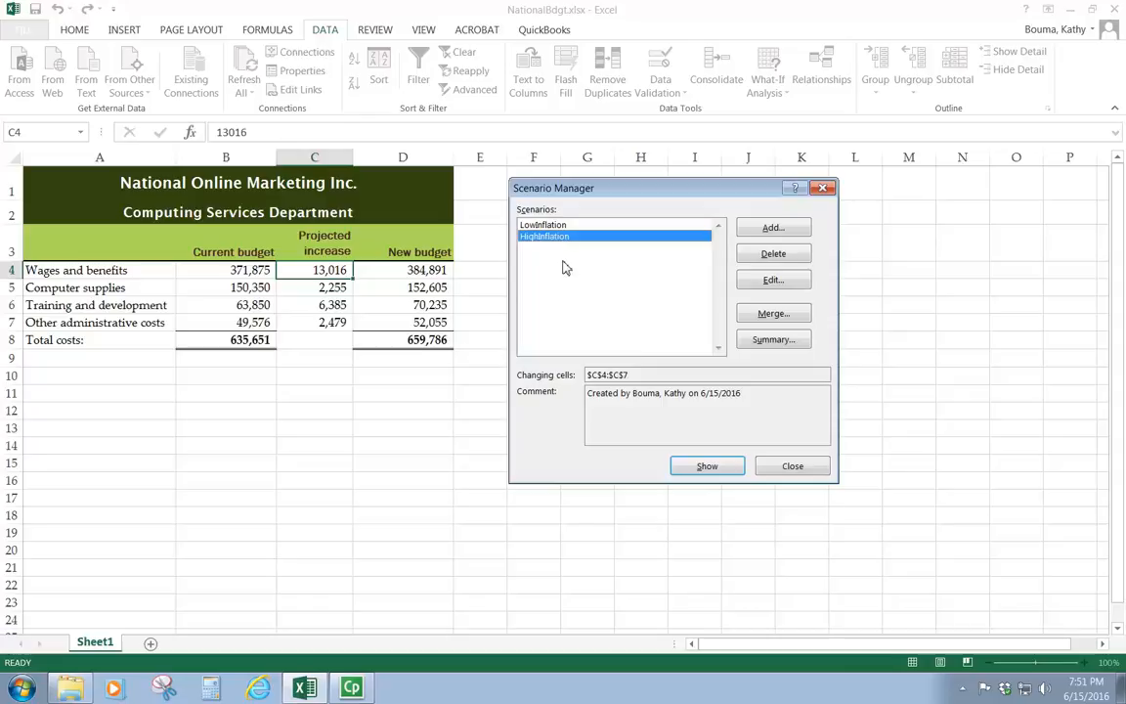
Add a third scenario named OriginalForecast for cells C4:C7, keeping WageInc 13016, SuppliesInc 2255, TrainingInc 6385 and AdminIncrease 2479
{"action": "left_click", "coordinate": [777, 227]}
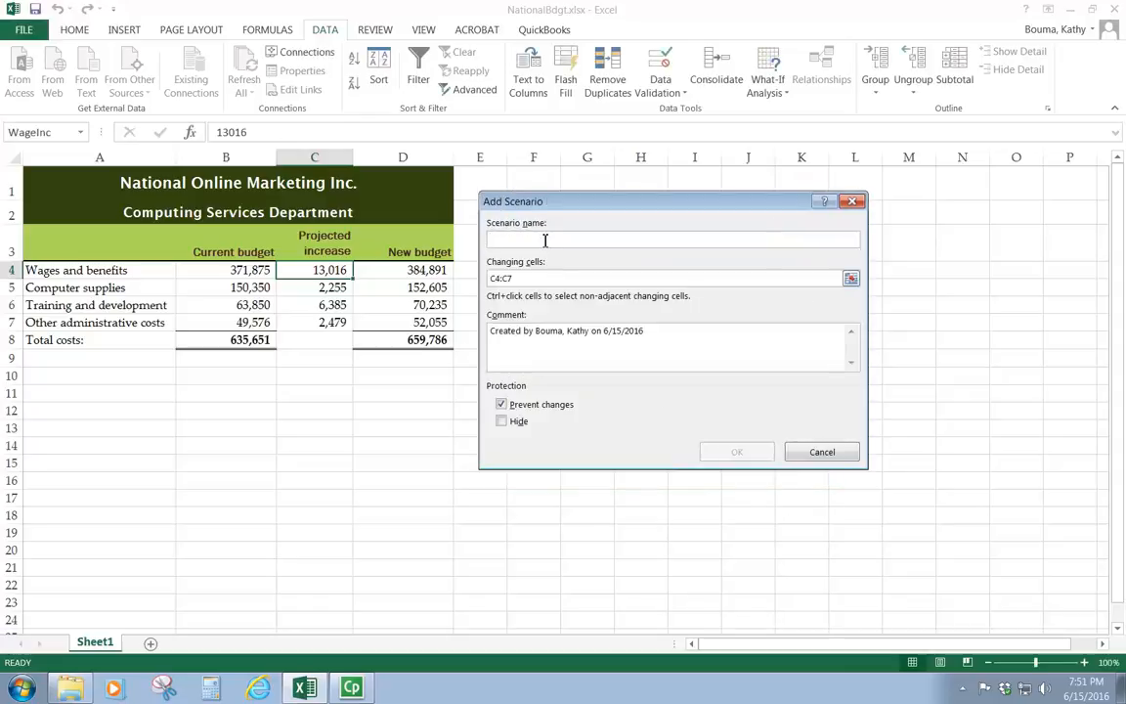
{"action": "type", "text": "OriginalForecast"}
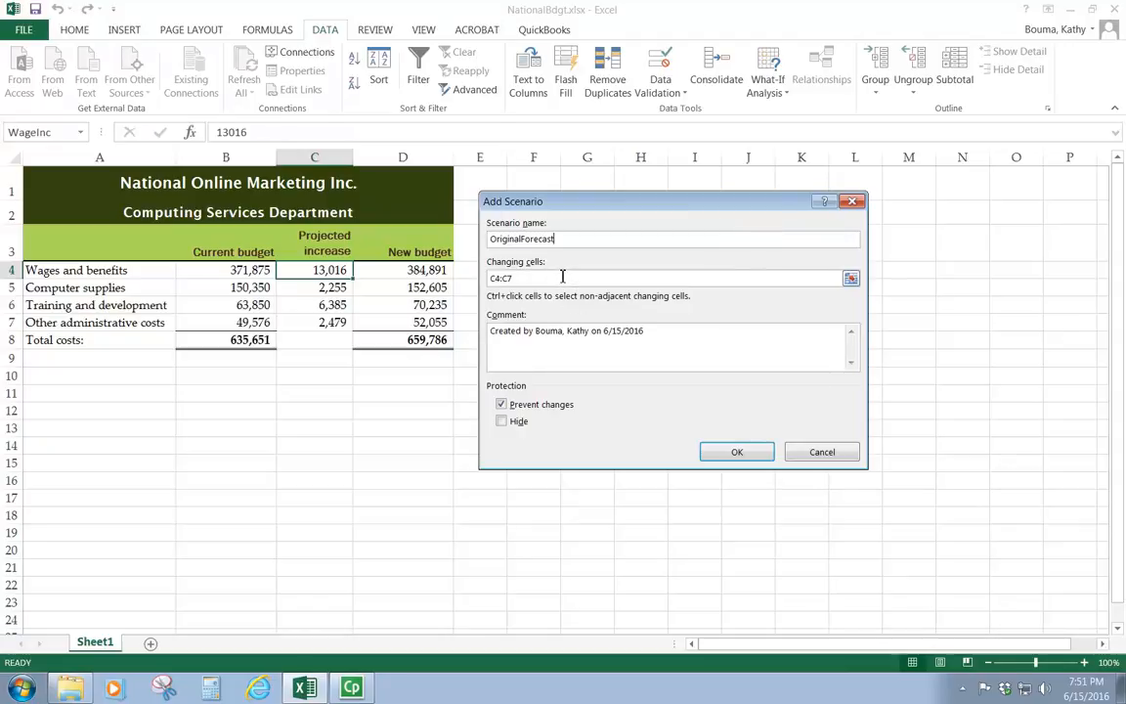
{"action": "left_click", "coordinate": [734, 452]}
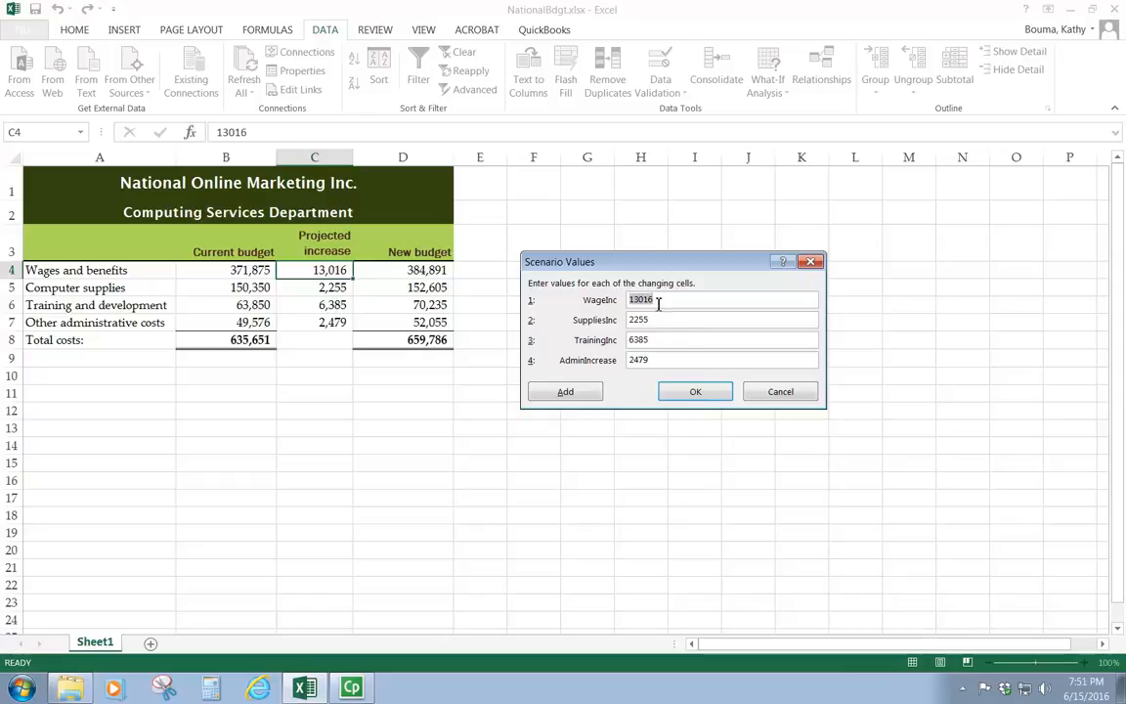
{"action": "left_click", "coordinate": [691, 392]}
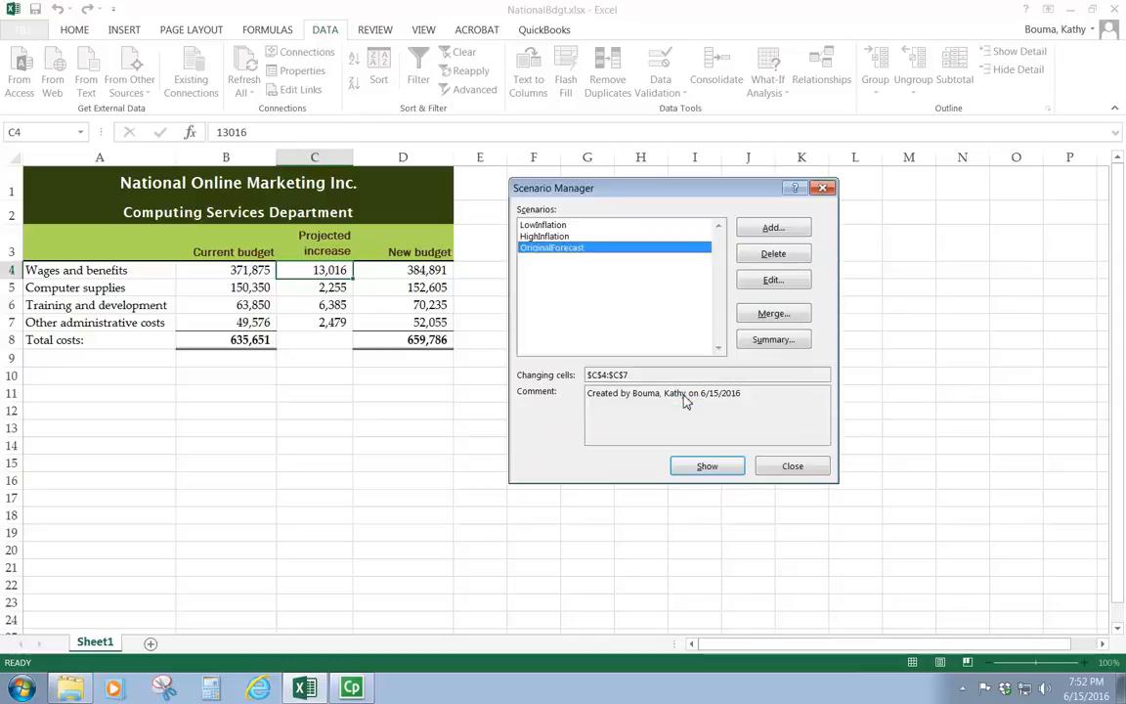
{"action": "left_click", "coordinate": [799, 467]}
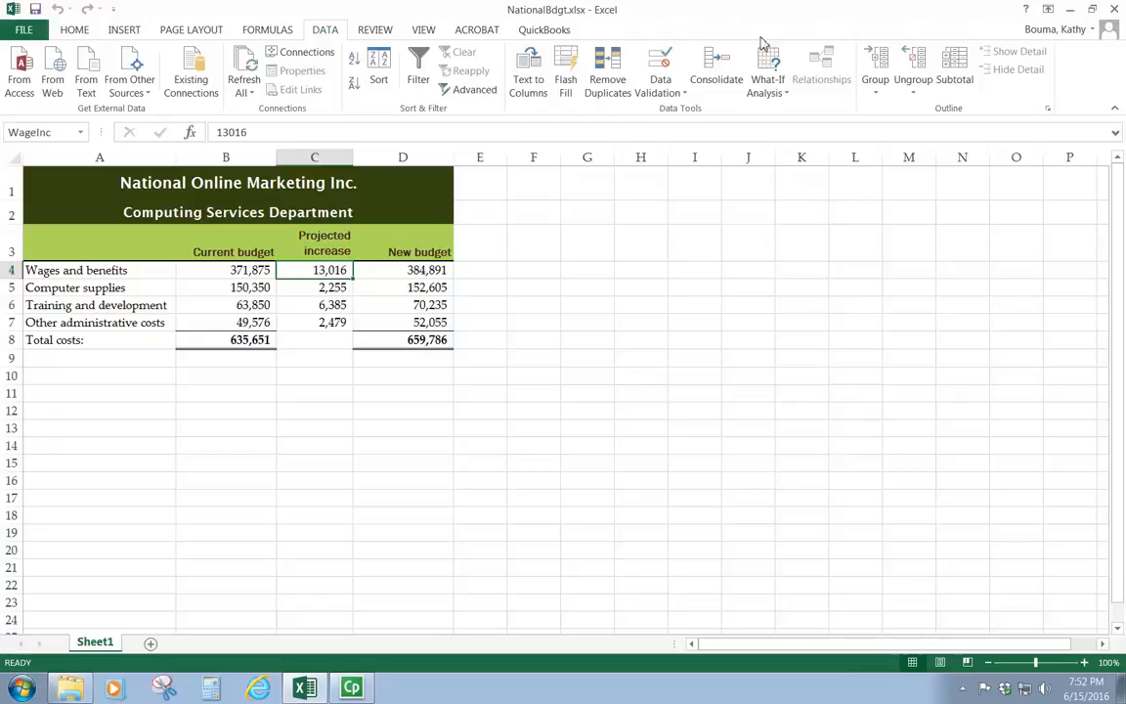
{"action": "left_click", "coordinate": [770, 67]}
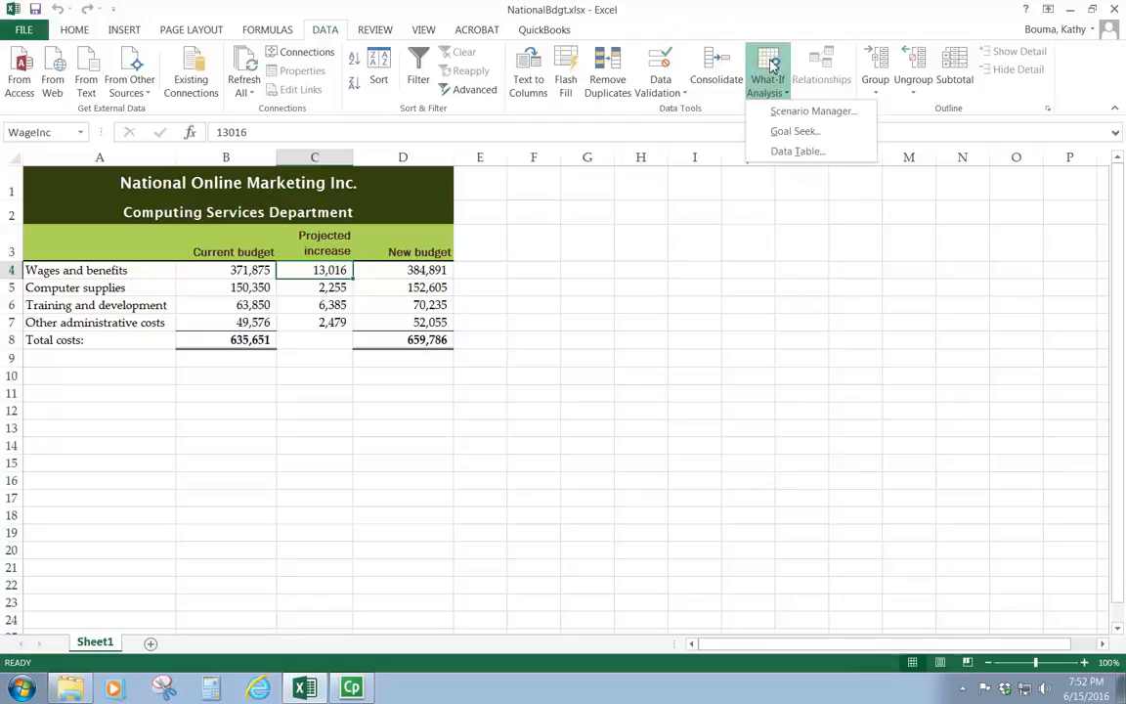
{"action": "left_click", "coordinate": [785, 113]}
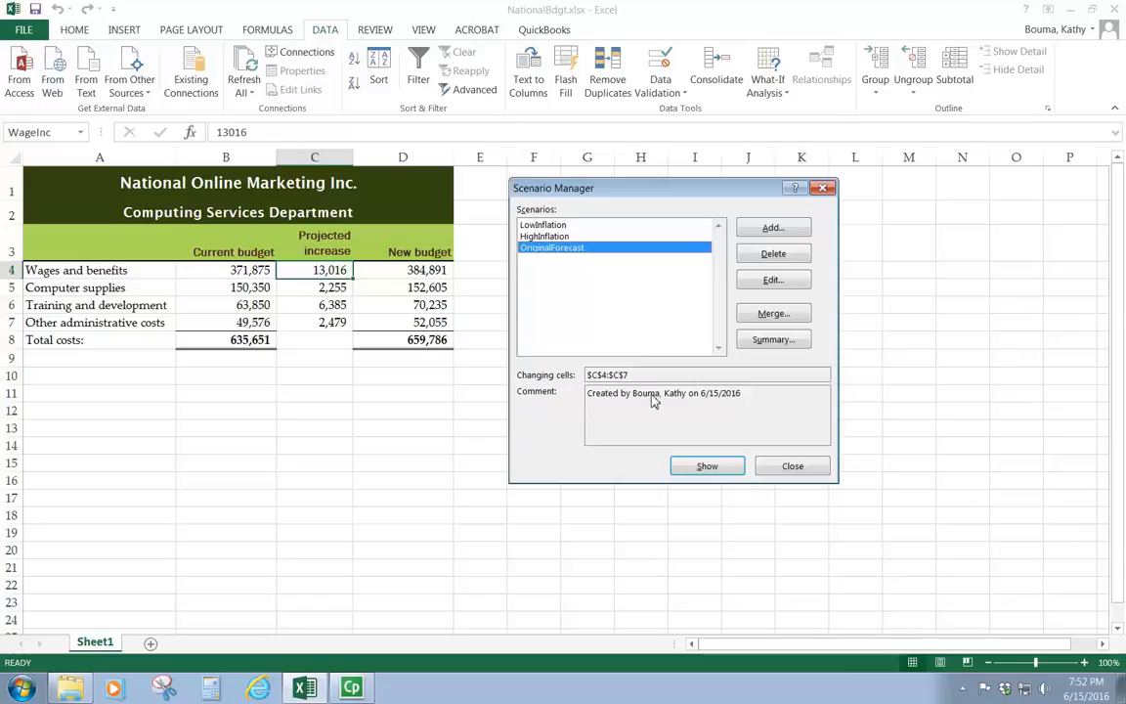
{"action": "left_click", "coordinate": [807, 469]}
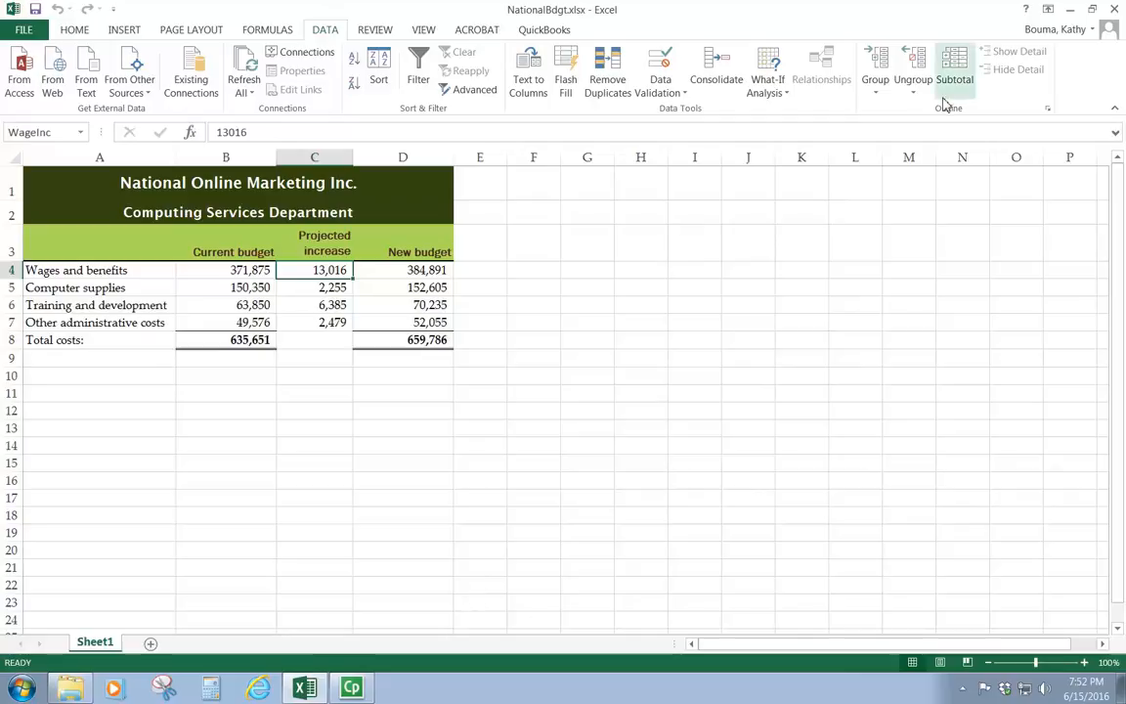
Show the LowInflation scenario in the budget worksheet, followed by the HighInflation scenario
{"action": "left_click", "coordinate": [770, 76]}
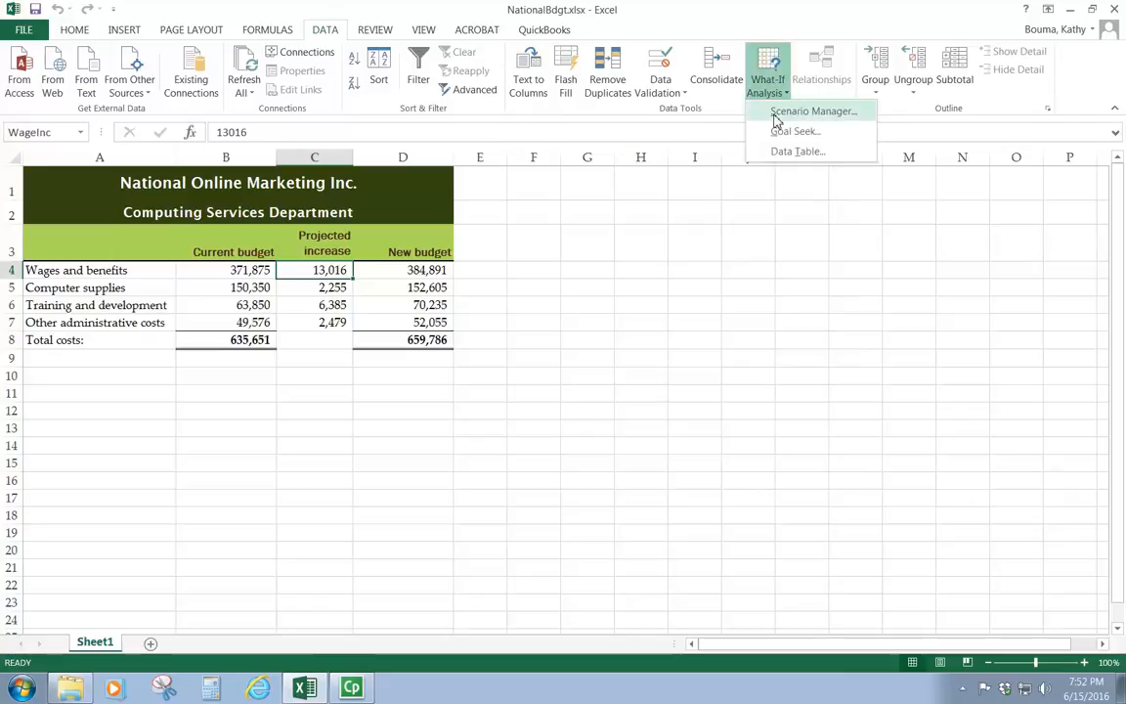
{"action": "left_click", "coordinate": [777, 113]}
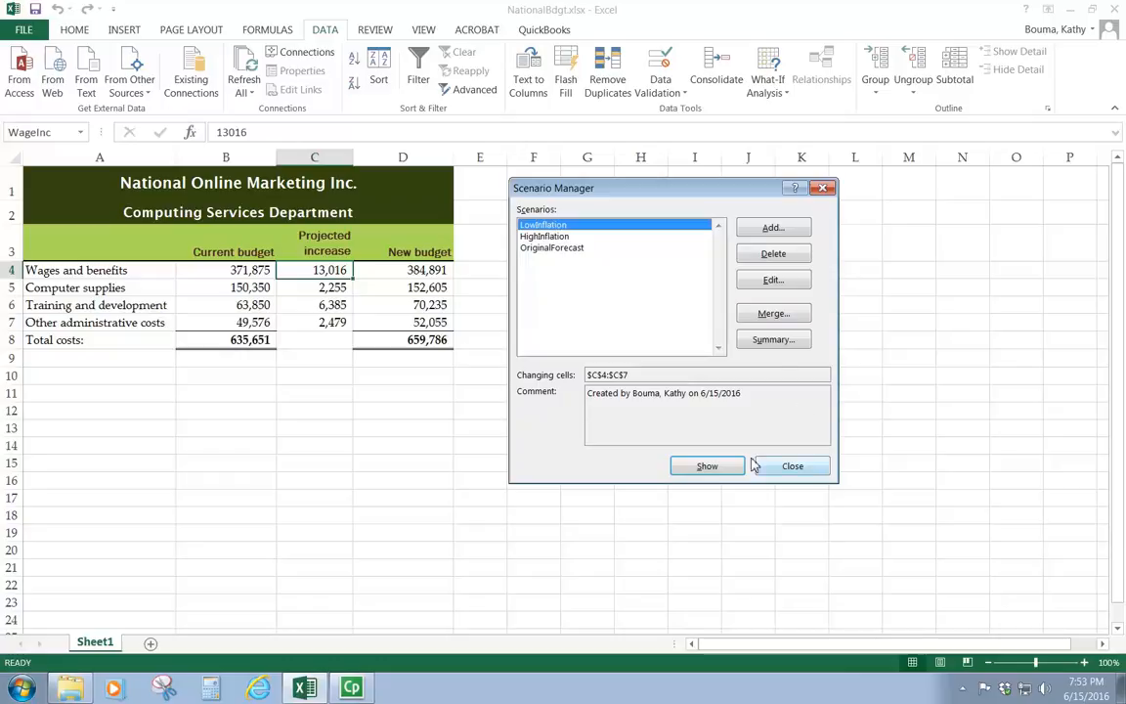
{"action": "left_click", "coordinate": [705, 467]}
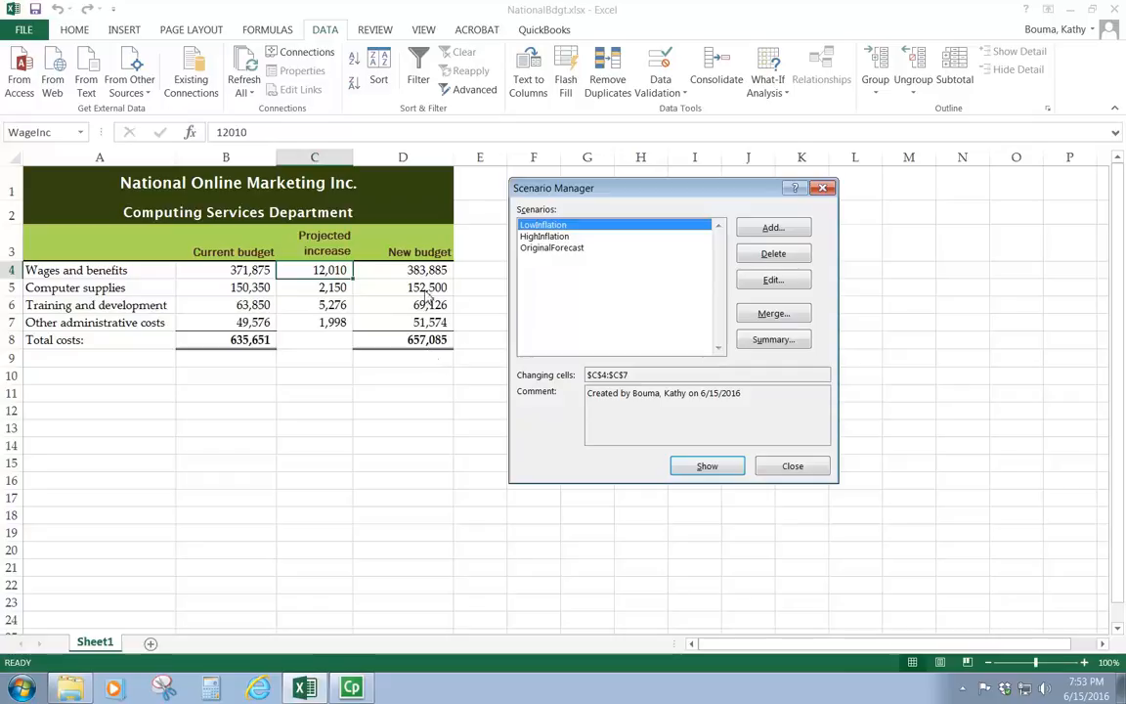
{"action": "left_click", "coordinate": [536, 238]}
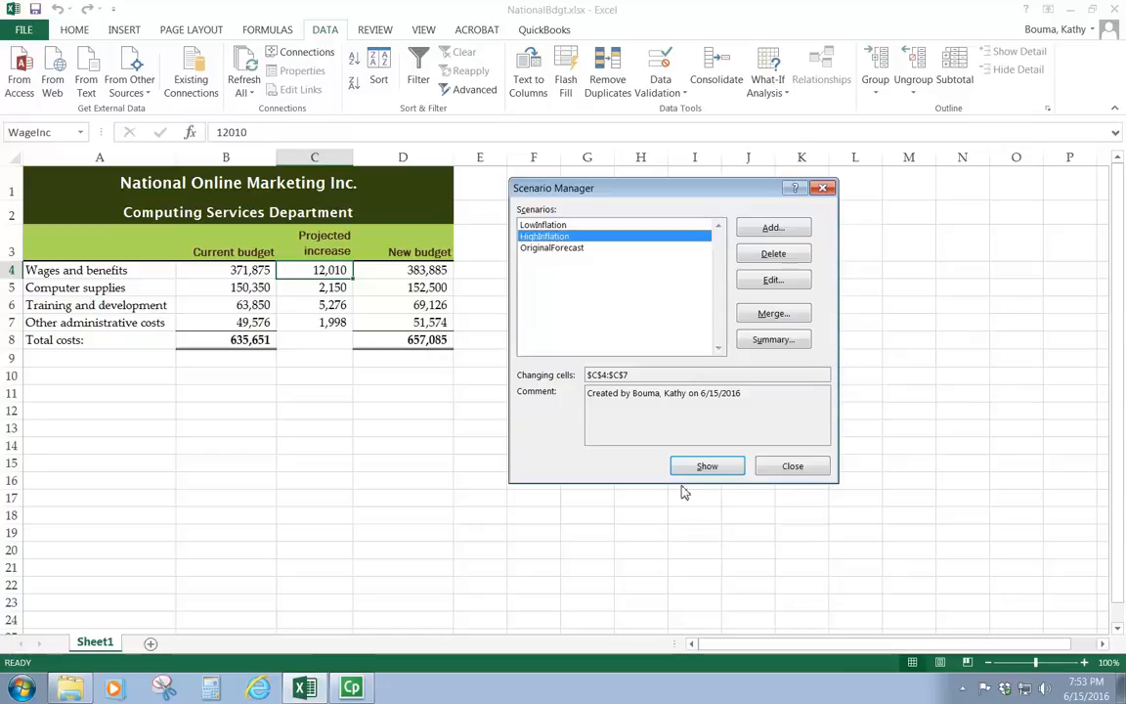
{"action": "left_click", "coordinate": [707, 467]}
{"action": "left_click", "coordinate": [706, 466]}
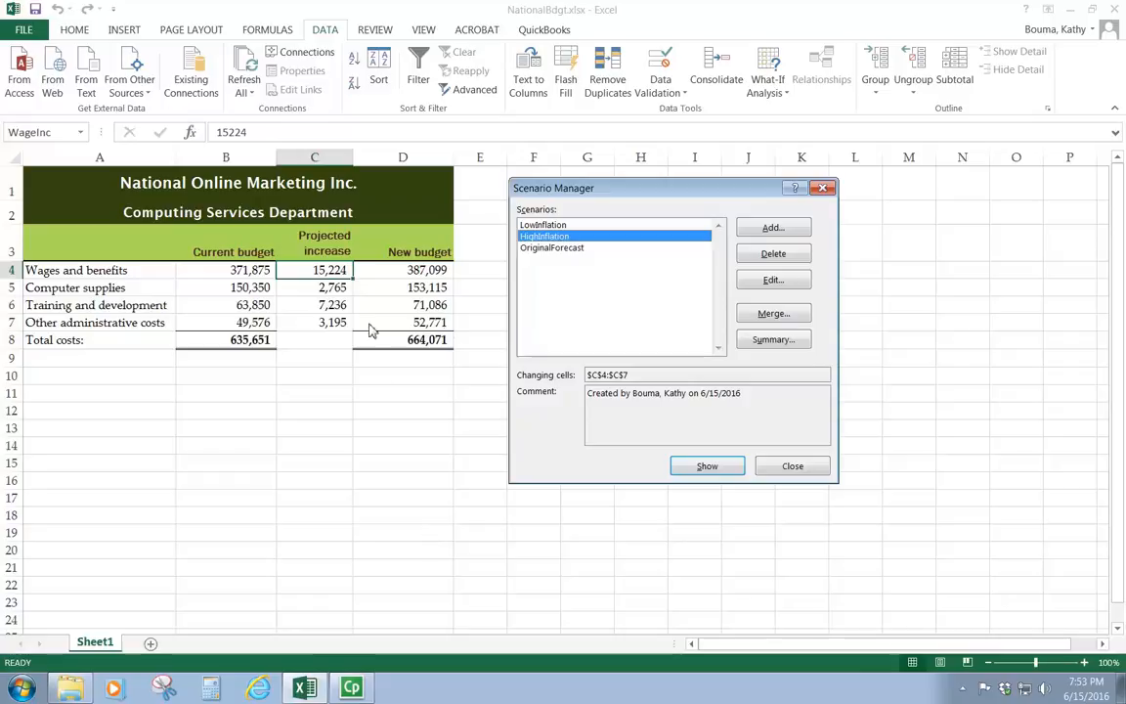
Switch the budget back to the LowInflation scenario and move the Scenario Manager dialog farther from the budget table
{"action": "left_click", "coordinate": [554, 225]}
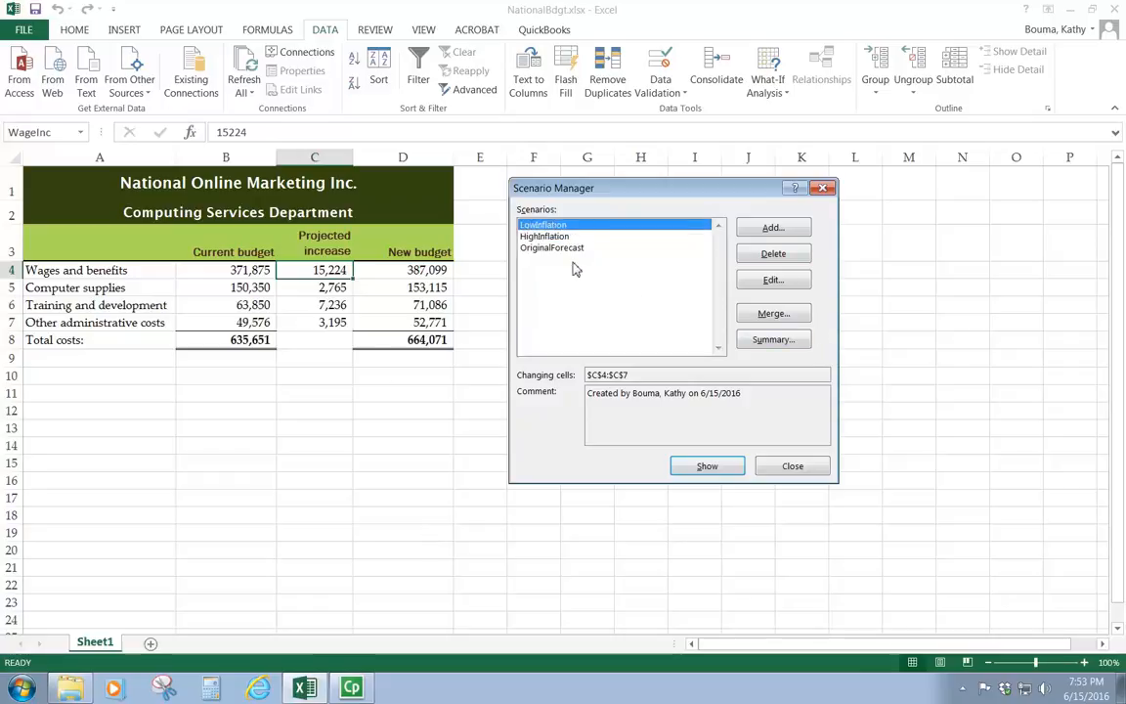
{"action": "left_click", "coordinate": [707, 466]}
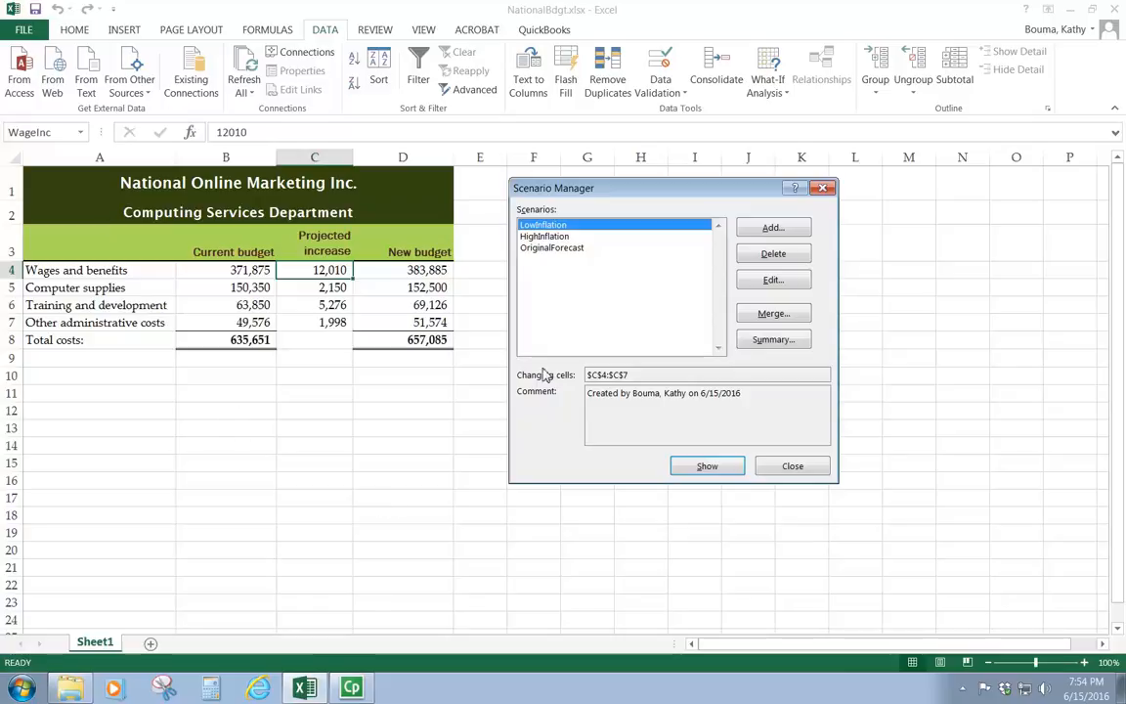
{"action": "left_click_drag", "start_coordinate": [673, 188], "coordinate": [735, 185]}
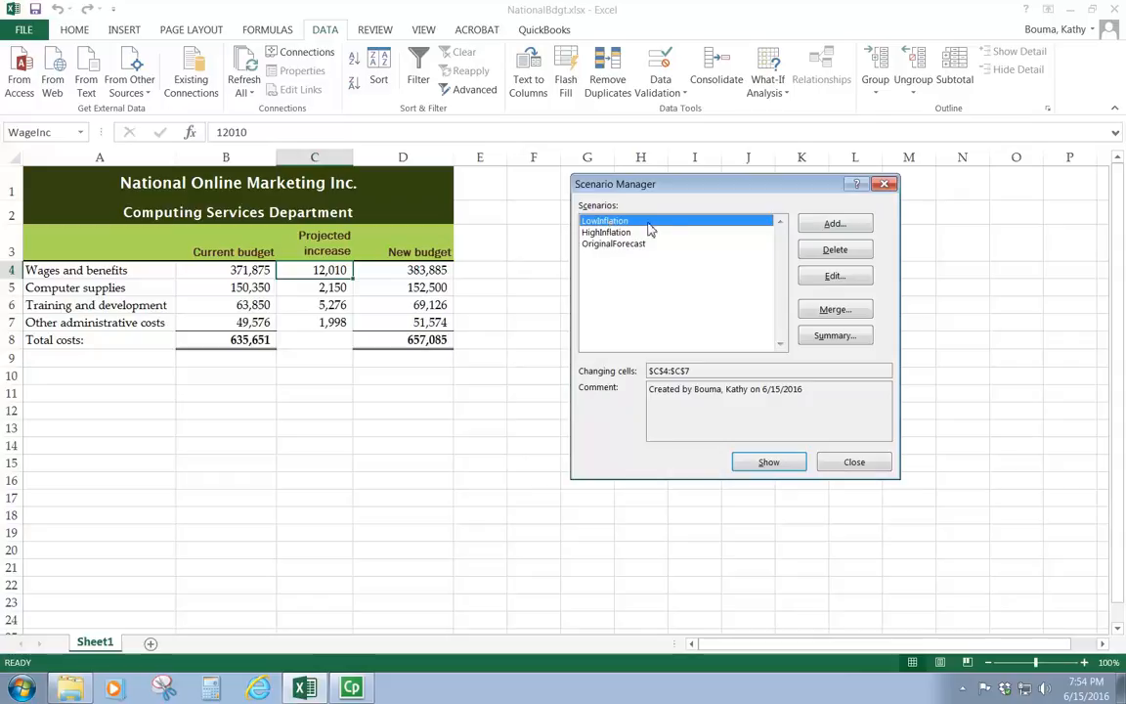
{"action": "left_click", "coordinate": [764, 467]}
Apply the HighInflation scenario and generate a Scenario summary report with D8 as the result cell
{"action": "left_click", "coordinate": [606, 232]}
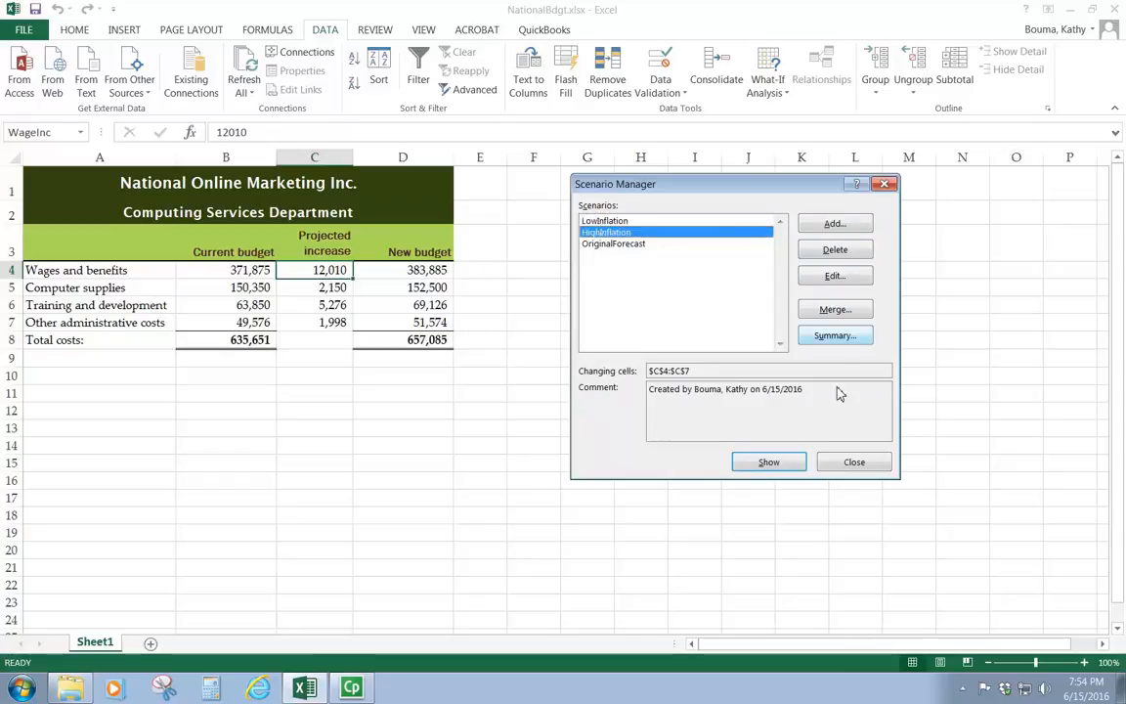
{"action": "left_click", "coordinate": [767, 463]}
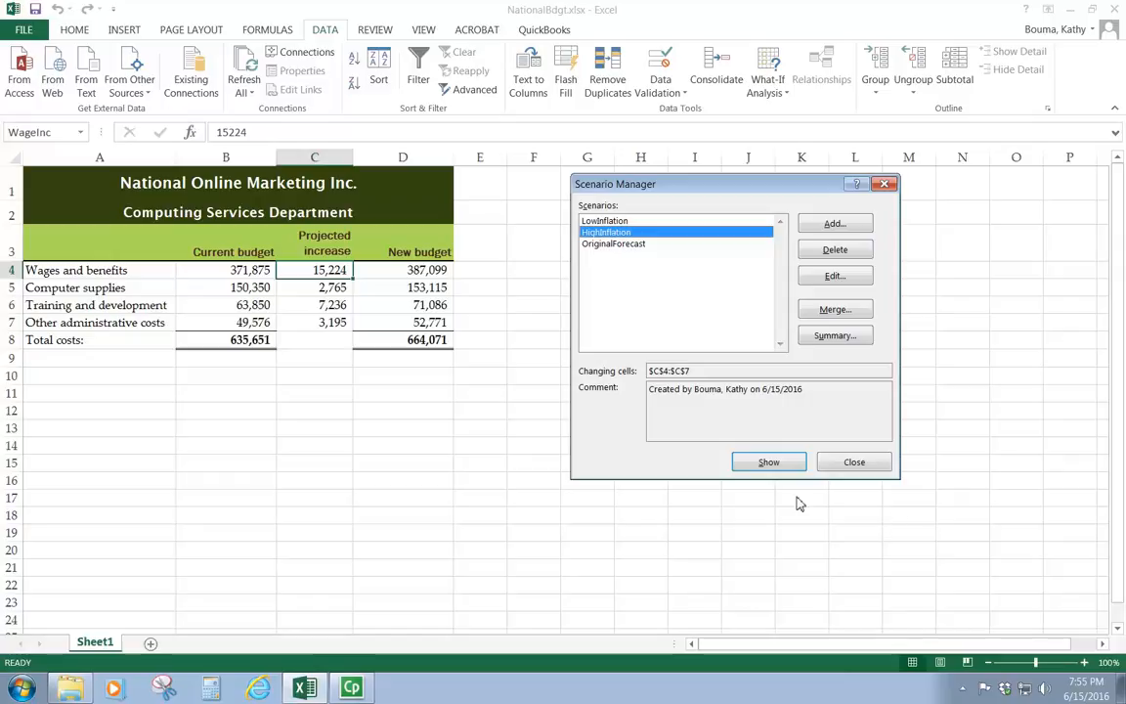
{"action": "left_click", "coordinate": [832, 337]}
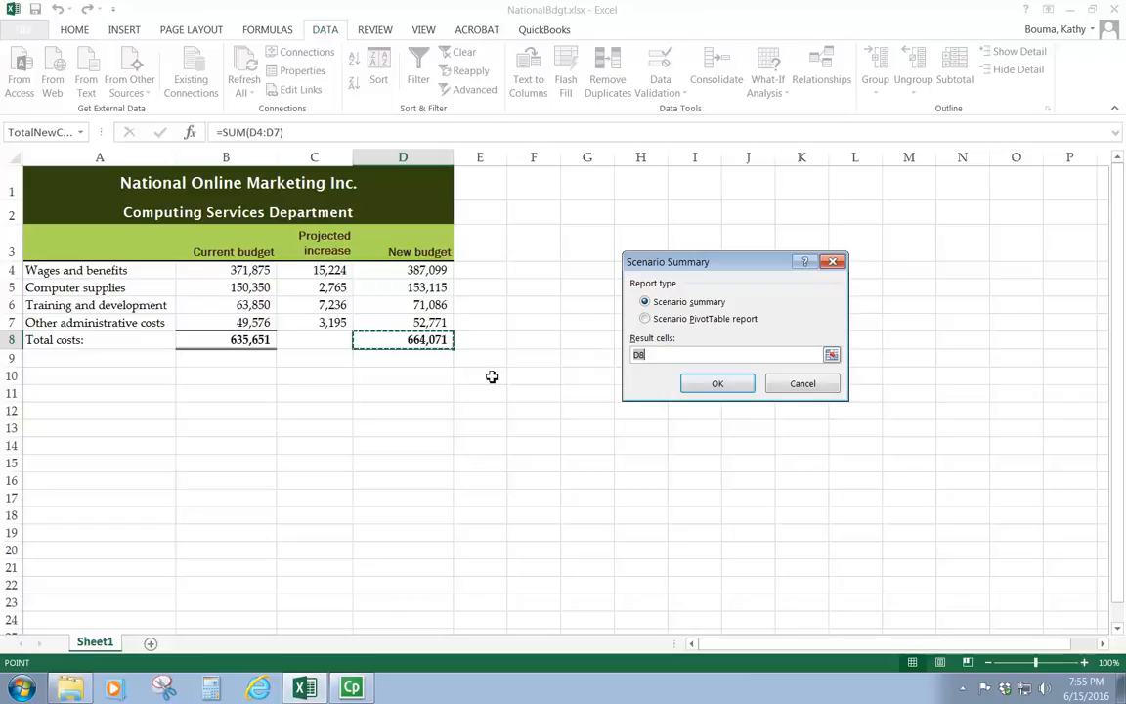
{"action": "left_click", "coordinate": [723, 387]}
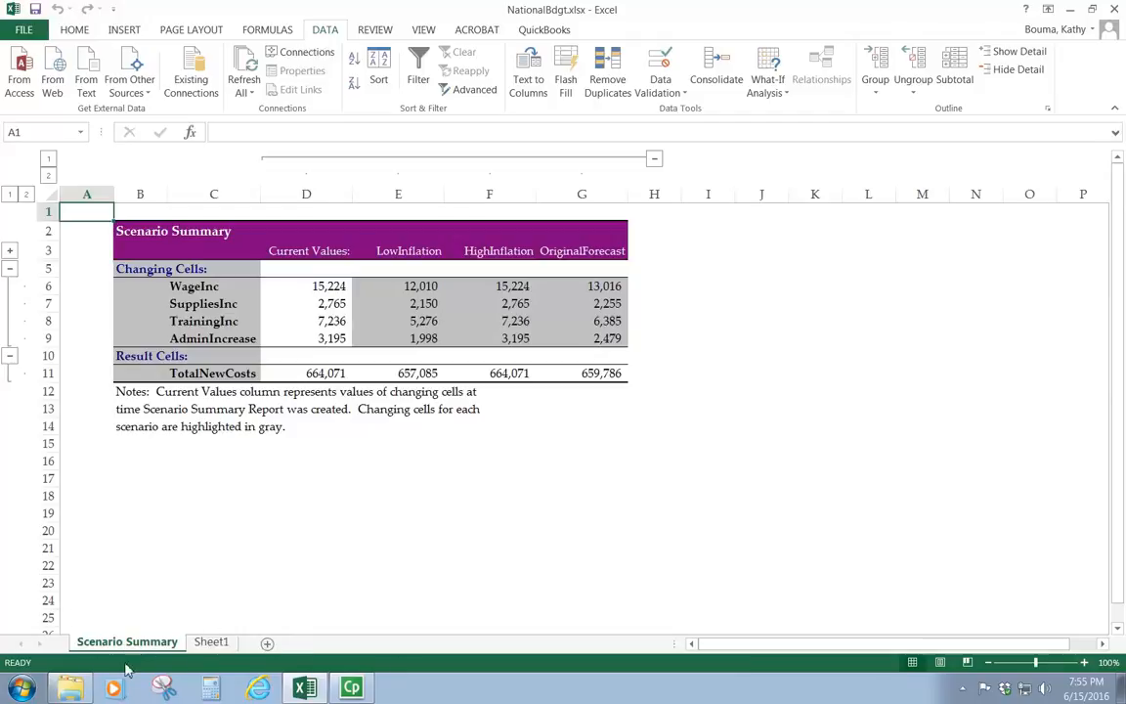
Compare the Scenario Summary report's changing and result cells with the budget figures on Sheet1
{"action": "left_click", "coordinate": [212, 642]}
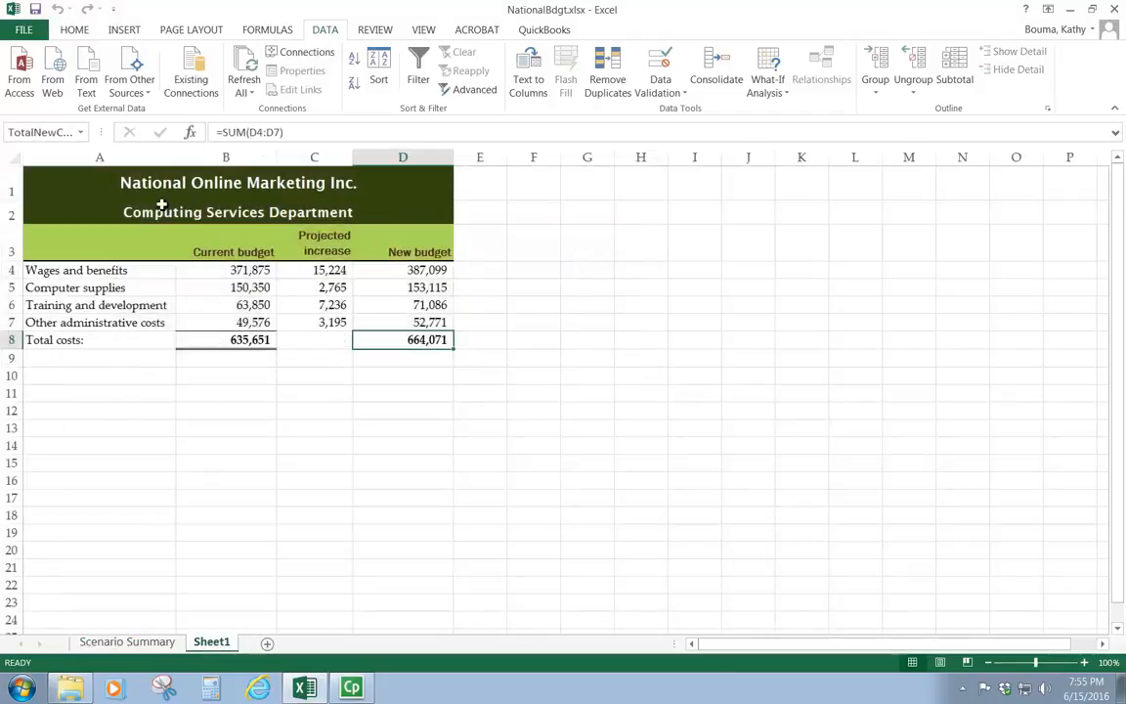
{"action": "left_click", "coordinate": [127, 643]}
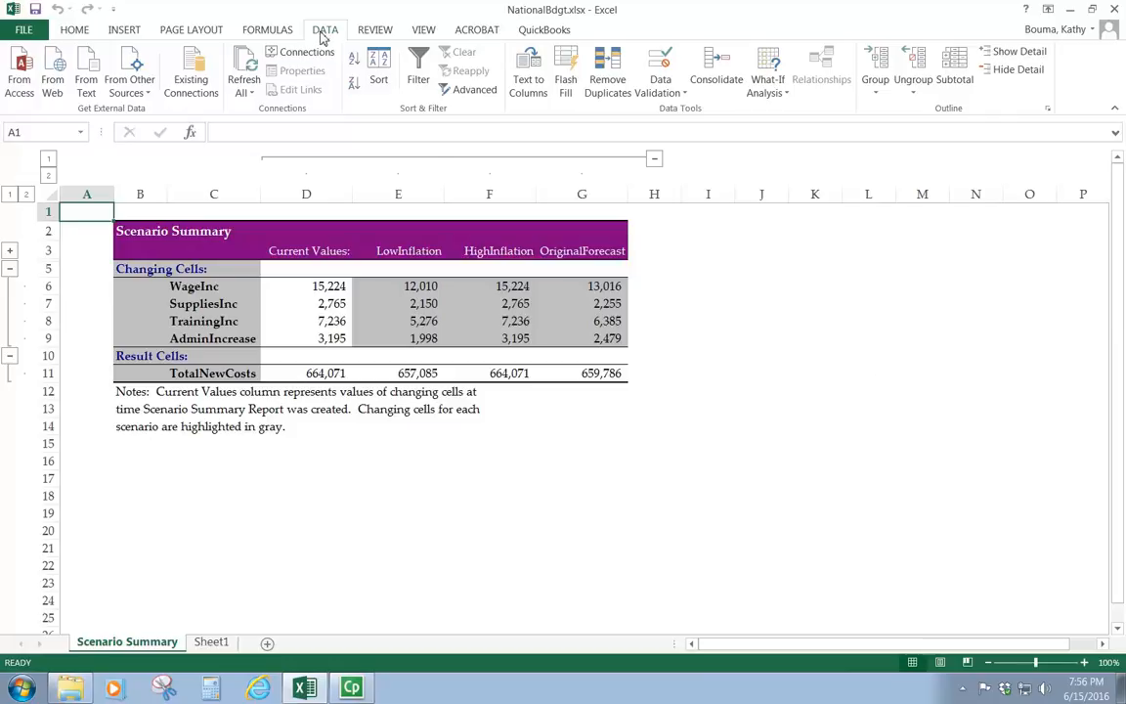
{"action": "left_click", "coordinate": [767, 80]}
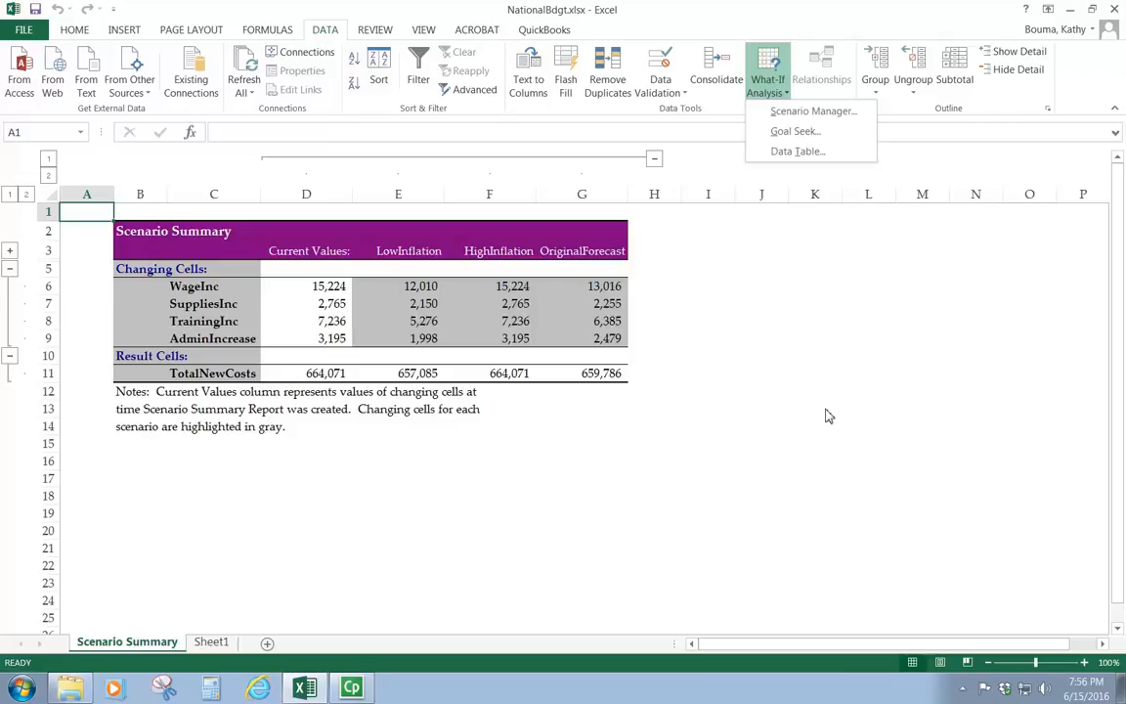
{"action": "left_click", "coordinate": [212, 643]}
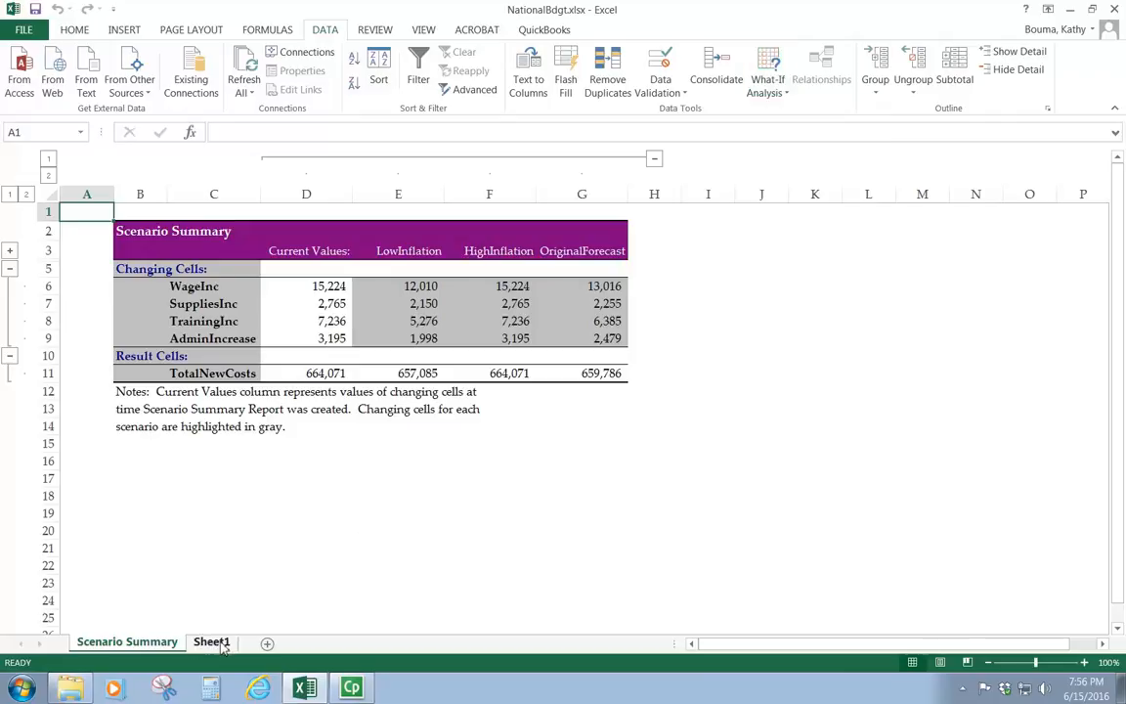
{"action": "left_click", "coordinate": [214, 643]}
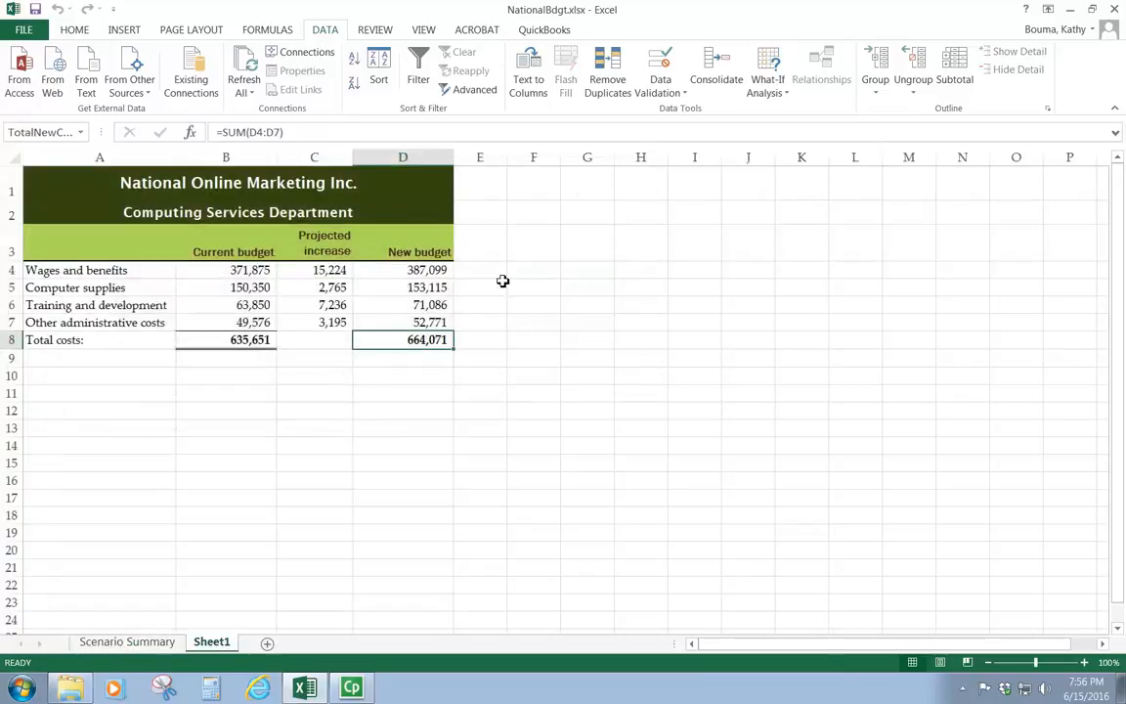
{"action": "left_click", "coordinate": [128, 642]}
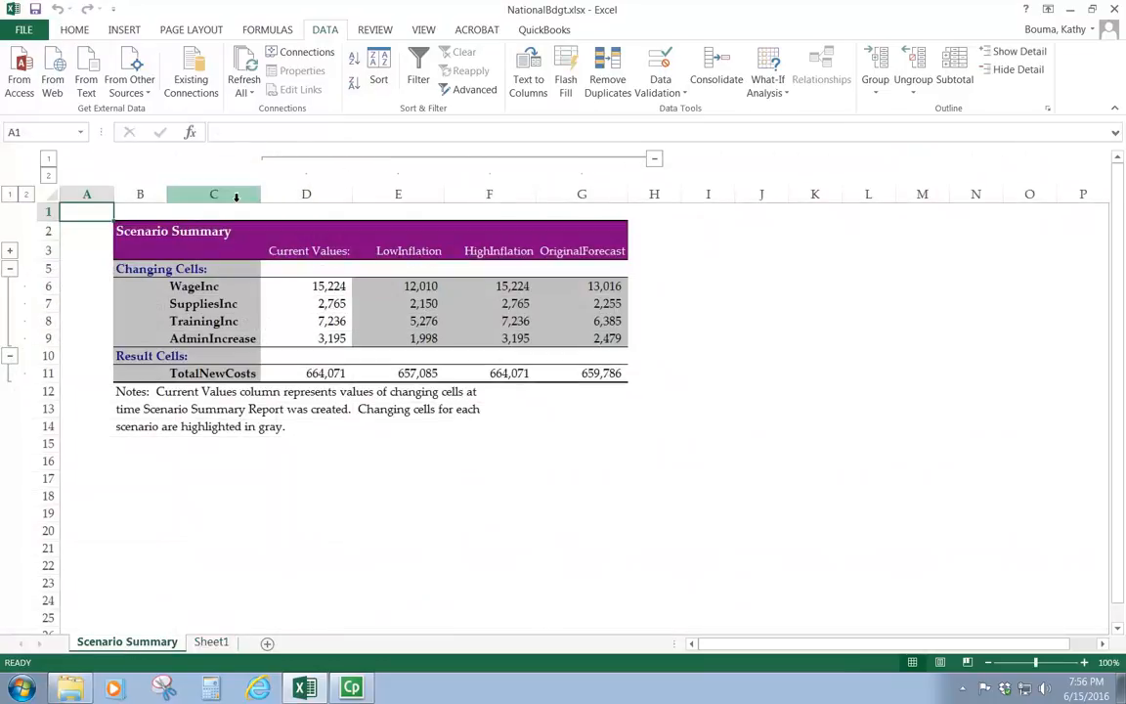